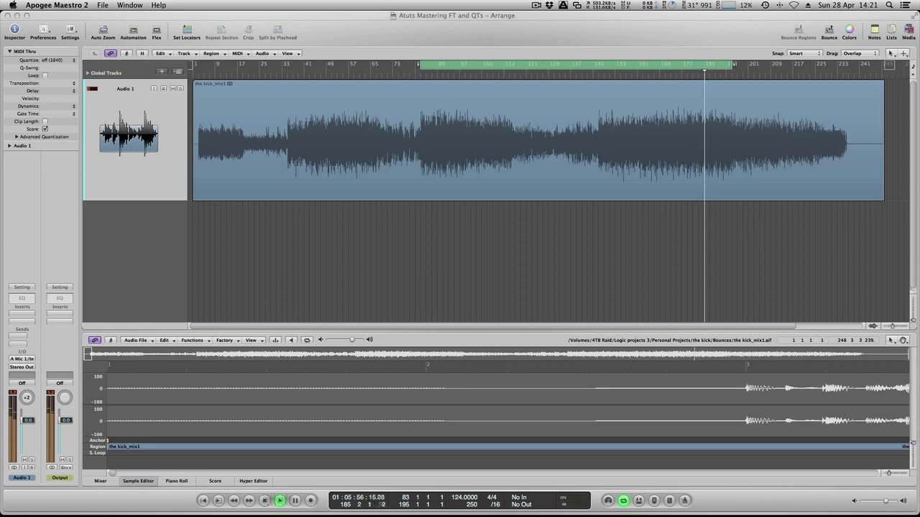
# Show the Mixer, center the Audio 1 channel's pan and lower its volume fader to -2.0 dB
pyautogui.click(100, 480)
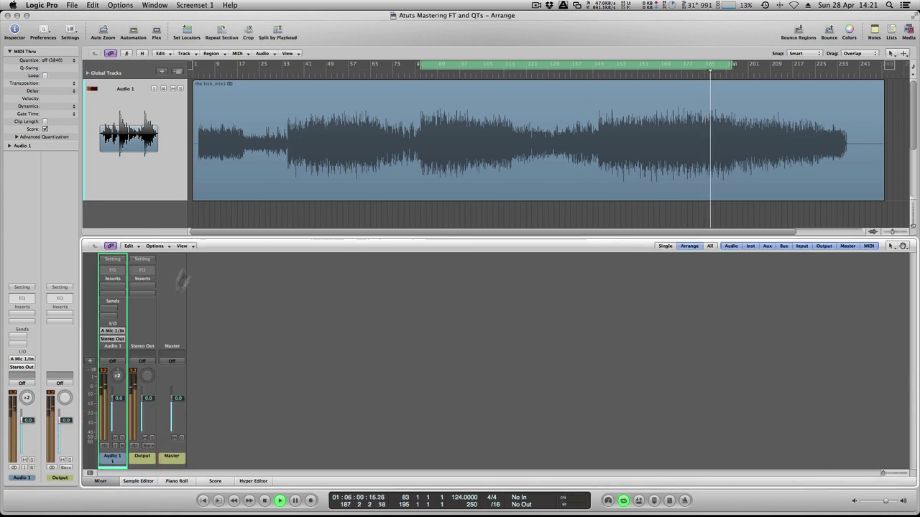
pyautogui.click(120, 399)
pyautogui.keyDown('alt'); pyautogui.click(117, 376); pyautogui.keyUp('alt')
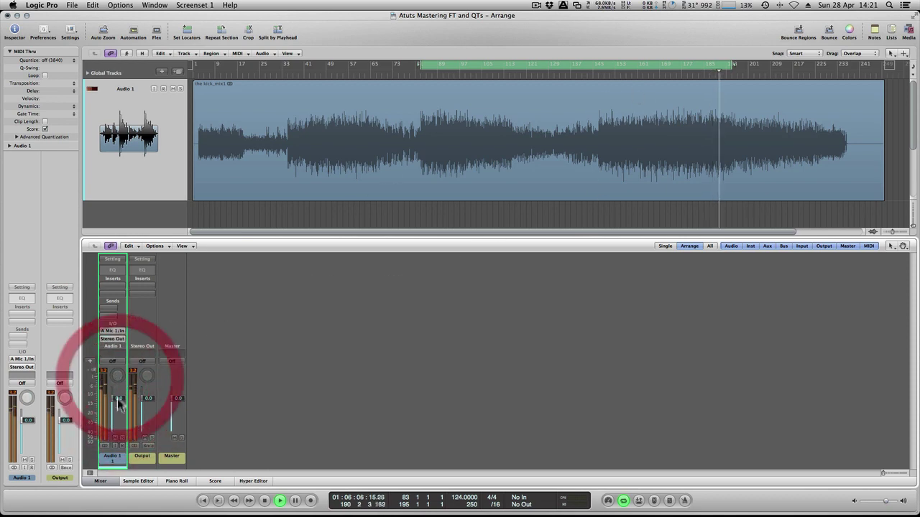
pyautogui.moveTo(120, 400); pyautogui.dragTo(119, 408)
pyautogui.moveTo(119, 408); pyautogui.dragTo(119, 408)
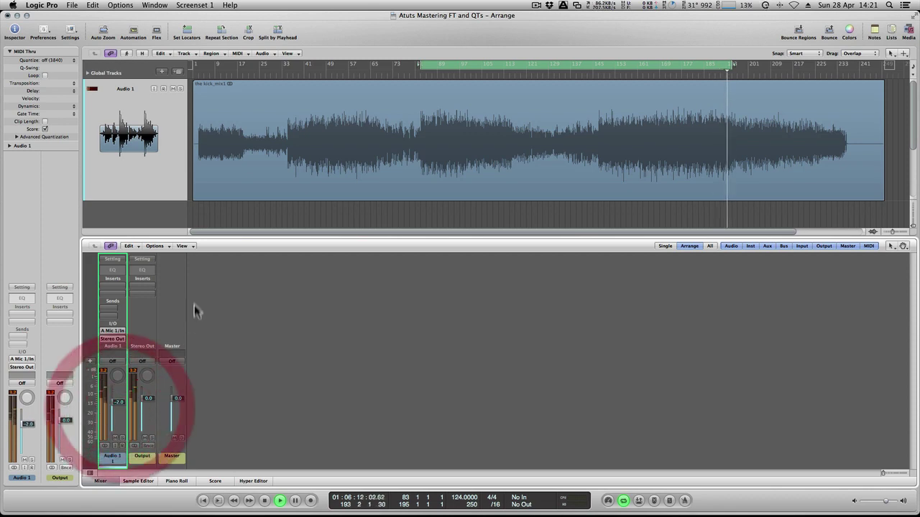
# Insert the Universal Audio UAD SSL G Bus Compressor on the Output channel and place its window clear of the channel strips
pyautogui.click(146, 284)
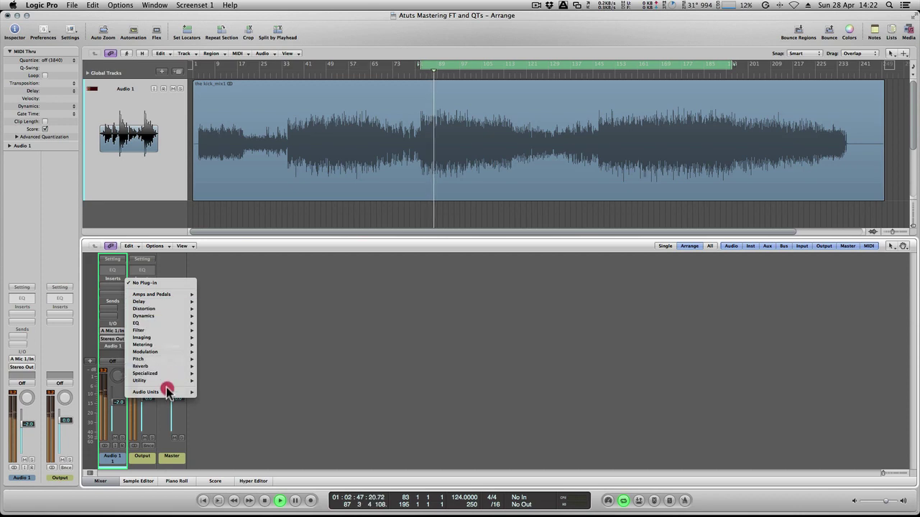
pyautogui.moveTo(167, 393)
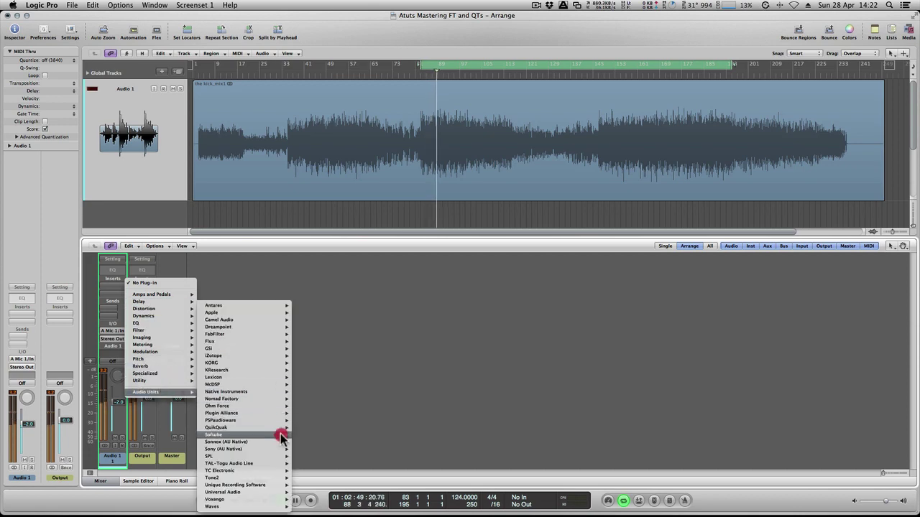
pyautogui.moveTo(269, 494)
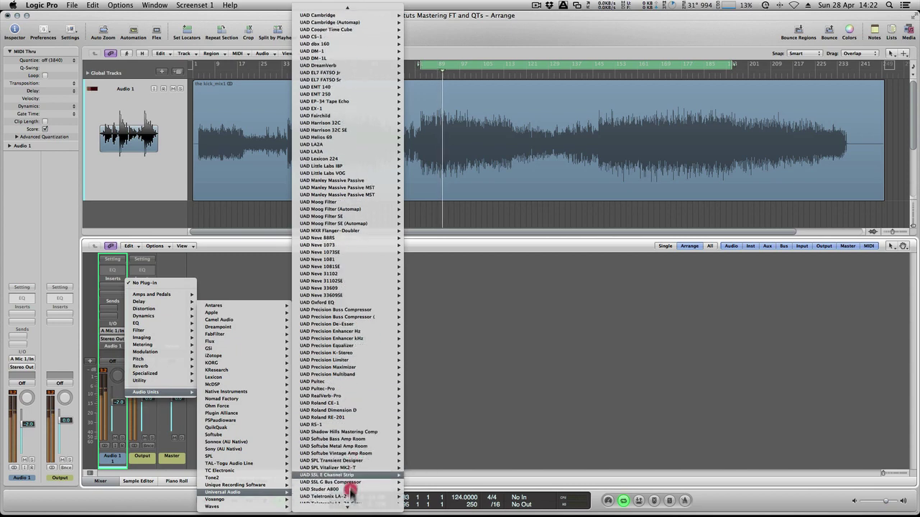
pyautogui.moveTo(349, 468)
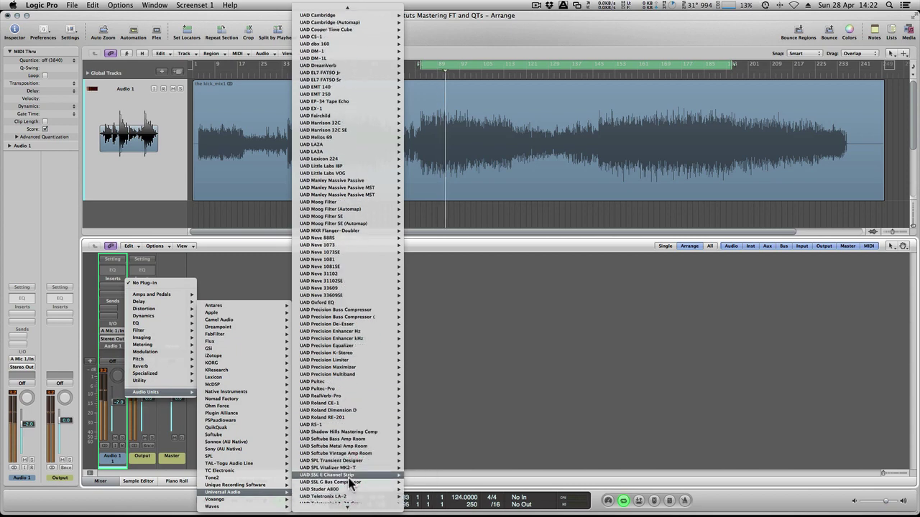
pyautogui.click(350, 483)
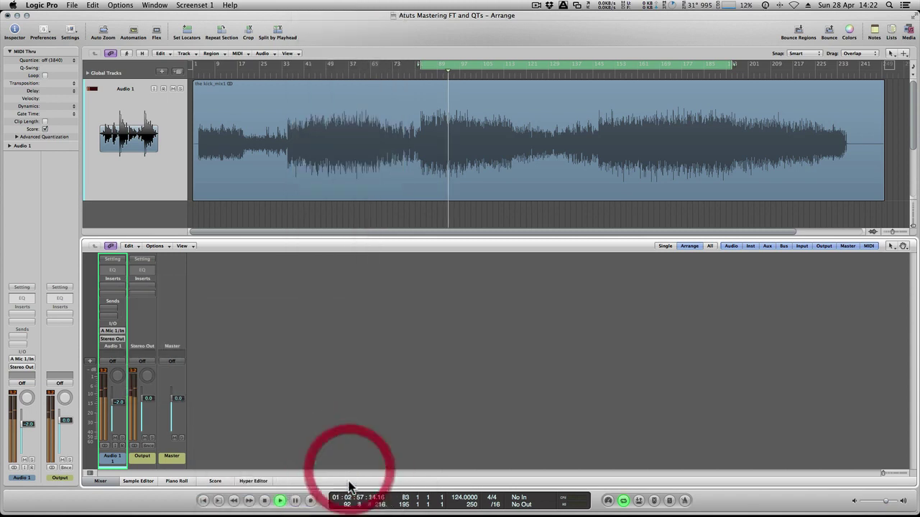
pyautogui.moveTo(124, 40); pyautogui.dragTo(571, 133)
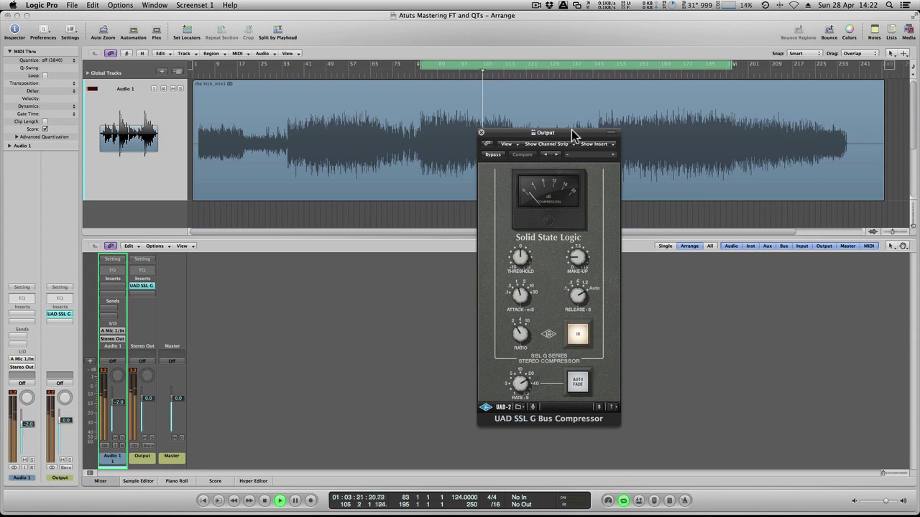
pyautogui.moveTo(573, 135); pyautogui.dragTo(745, 195)
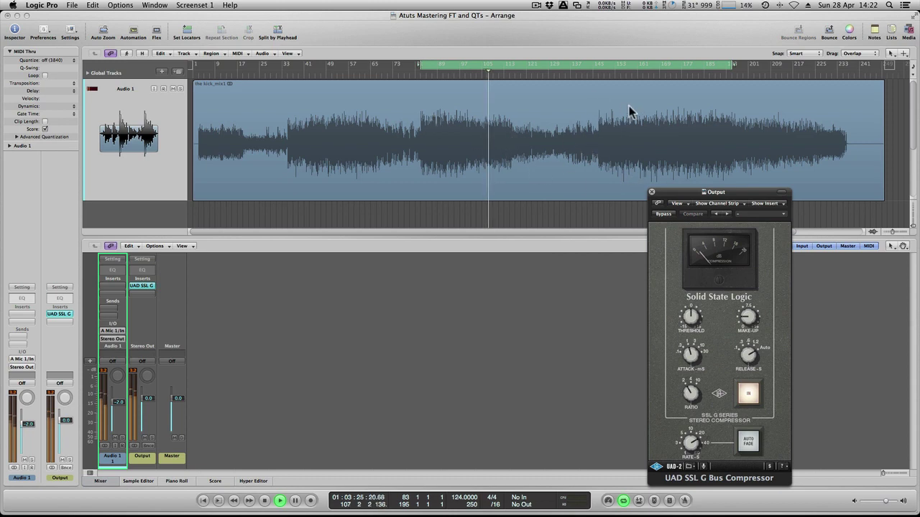
# Play the loud section from about bar 145 and set the bus compressor's attack to 3 ms and release to 1.2 s
pyautogui.click(592, 72)
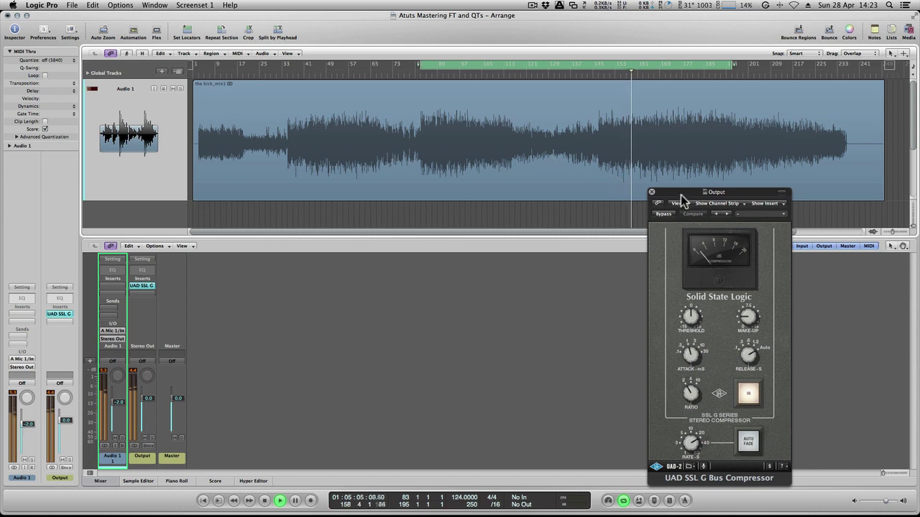
pyautogui.moveTo(684, 192); pyautogui.dragTo(616, 177)
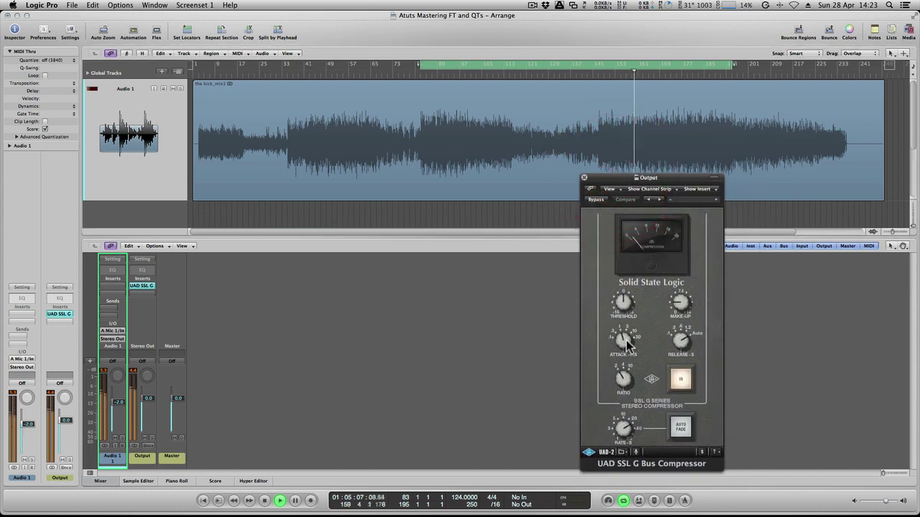
pyautogui.moveTo(626, 340); pyautogui.dragTo(625, 324)
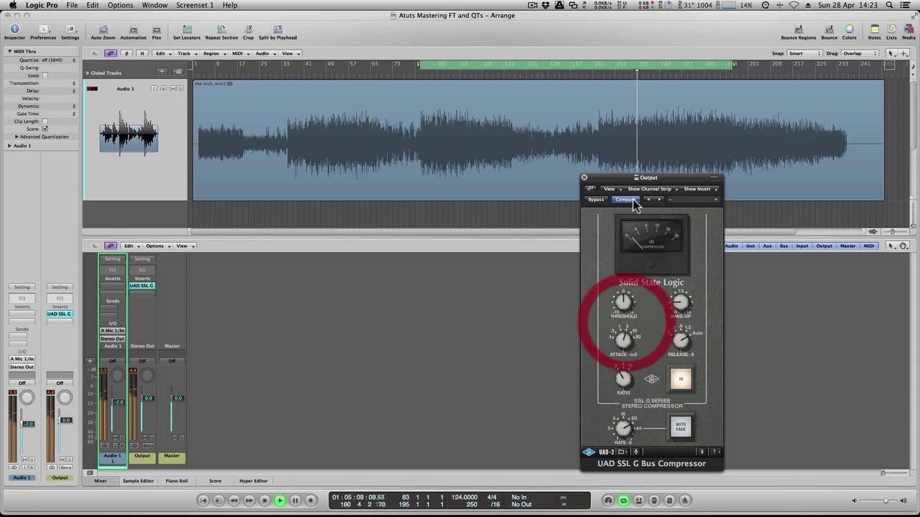
pyautogui.moveTo(625, 180); pyautogui.dragTo(609, 130)
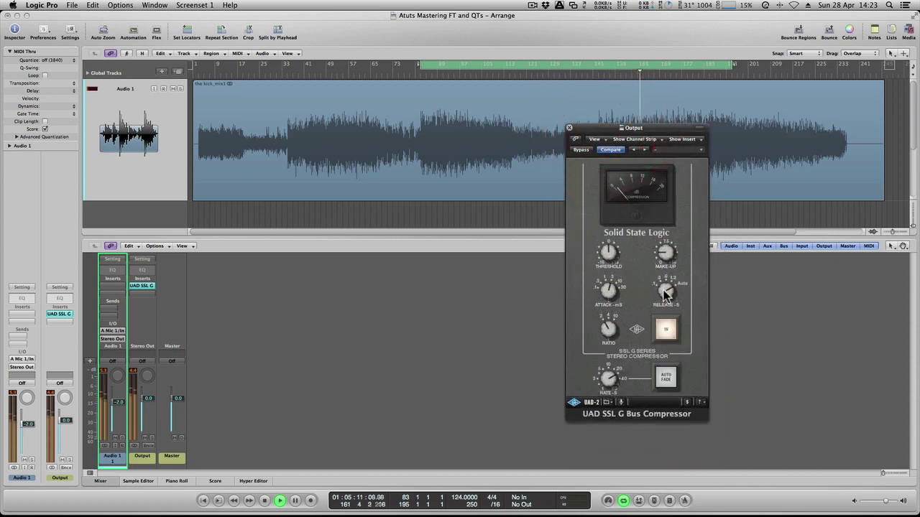
pyautogui.moveTo(666, 307); pyautogui.dragTo(660, 266)
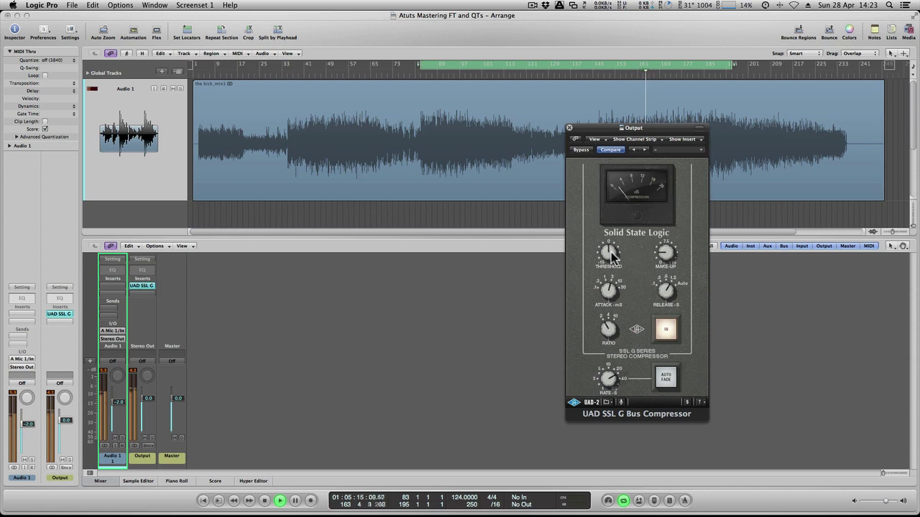
# Lower the bus compressor's threshold below 0 and fine-tune its make-up gain
pyautogui.click(609, 363)
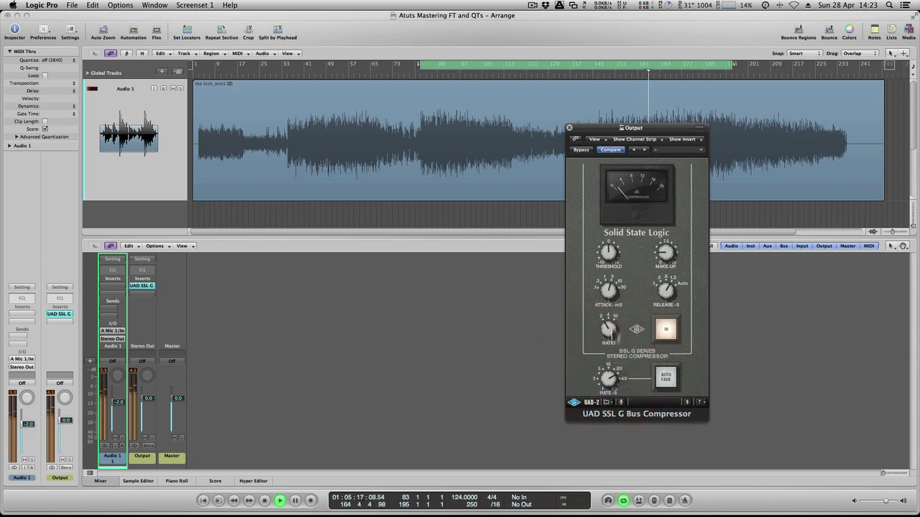
pyautogui.click(610, 256)
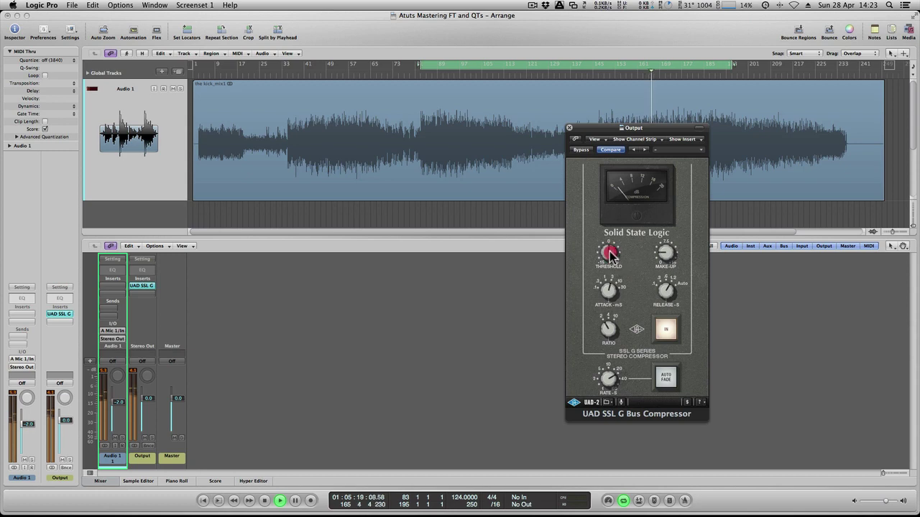
pyautogui.moveTo(610, 257); pyautogui.dragTo(612, 261)
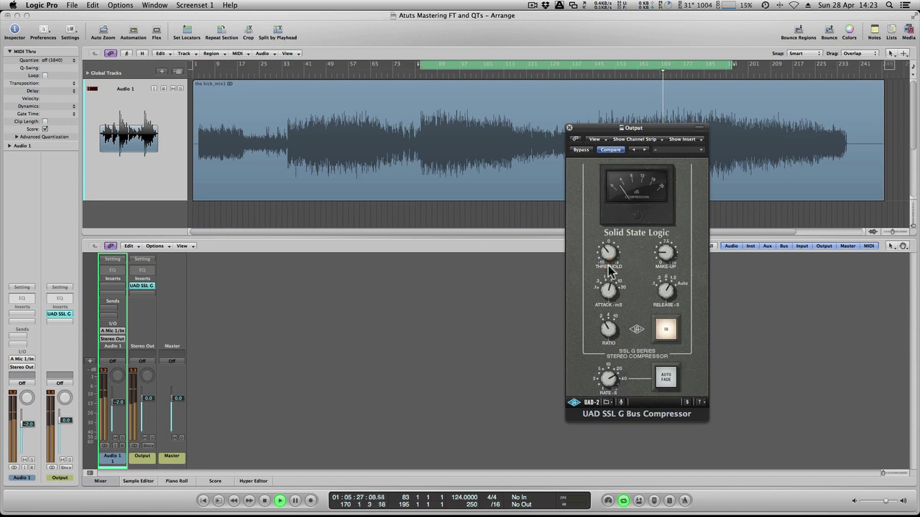
pyautogui.click(609, 257)
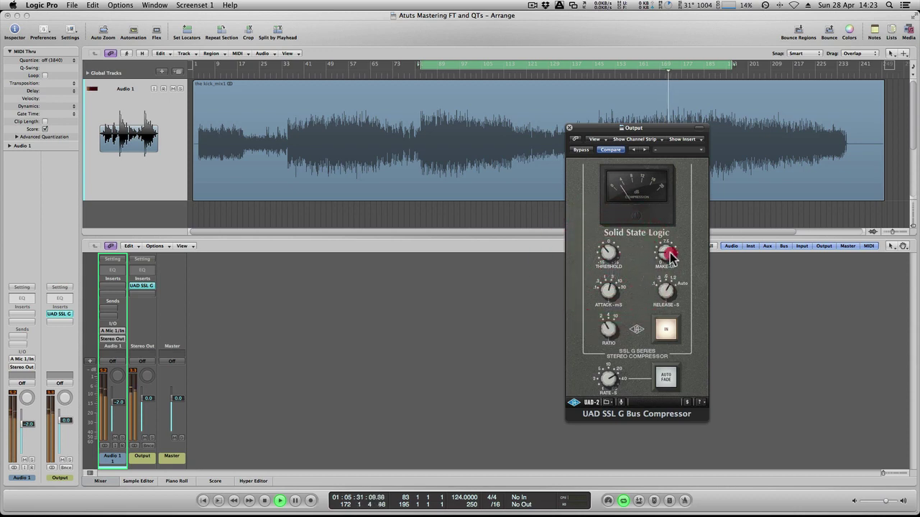
pyautogui.moveTo(671, 257); pyautogui.dragTo(668, 253)
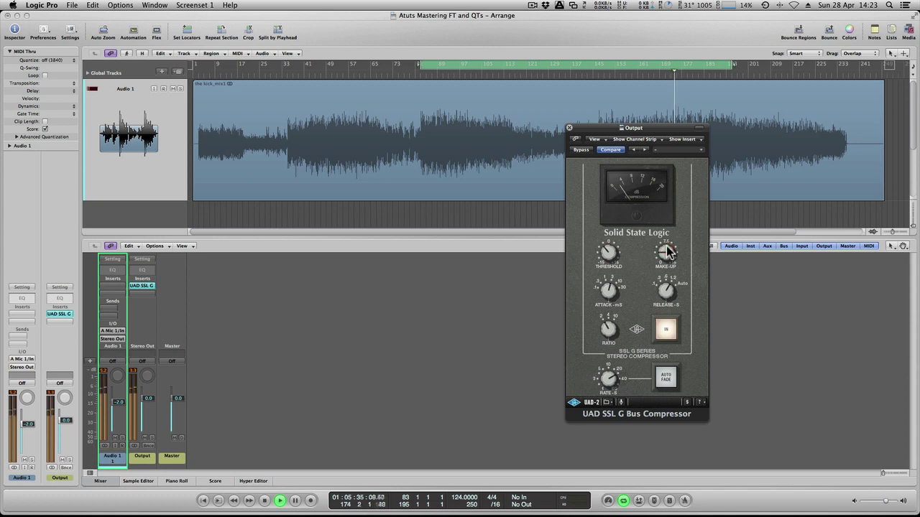
pyautogui.moveTo(669, 251); pyautogui.dragTo(668, 249)
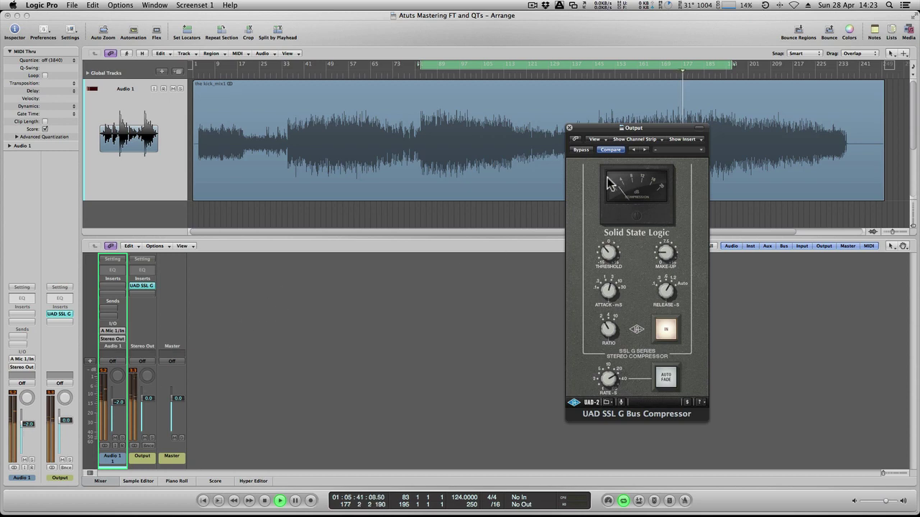
# Compare the mix with the bus compressor switched off and on from about bars 89 and 145, leave it on and close the plug-in
pyautogui.moveTo(609, 133); pyautogui.dragTo(668, 126)
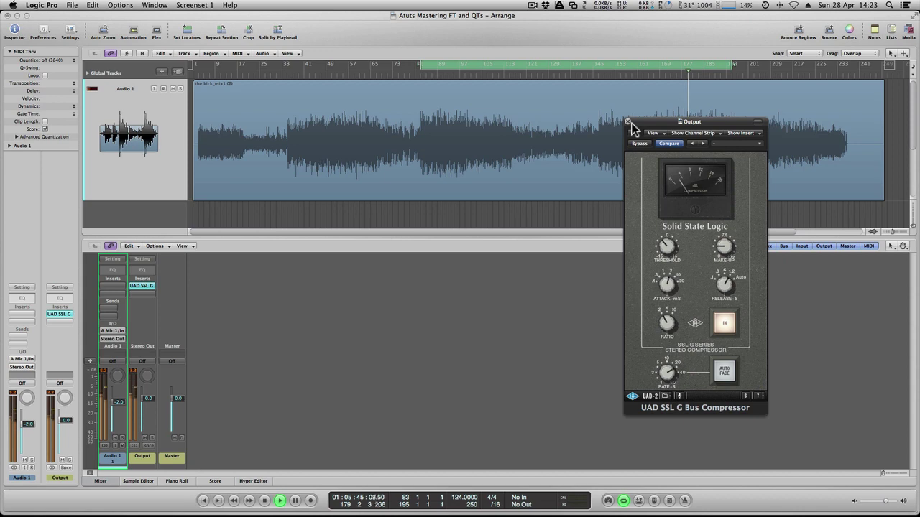
pyautogui.click(636, 143)
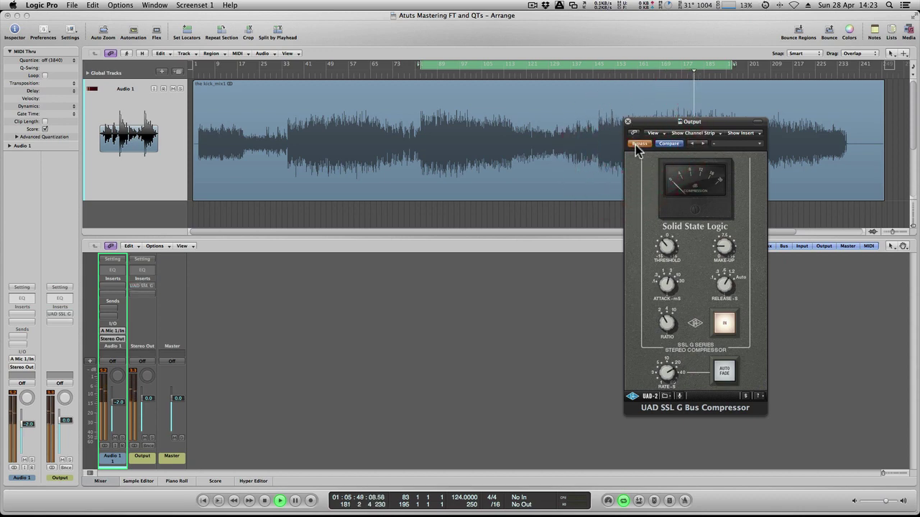
pyautogui.click(637, 144)
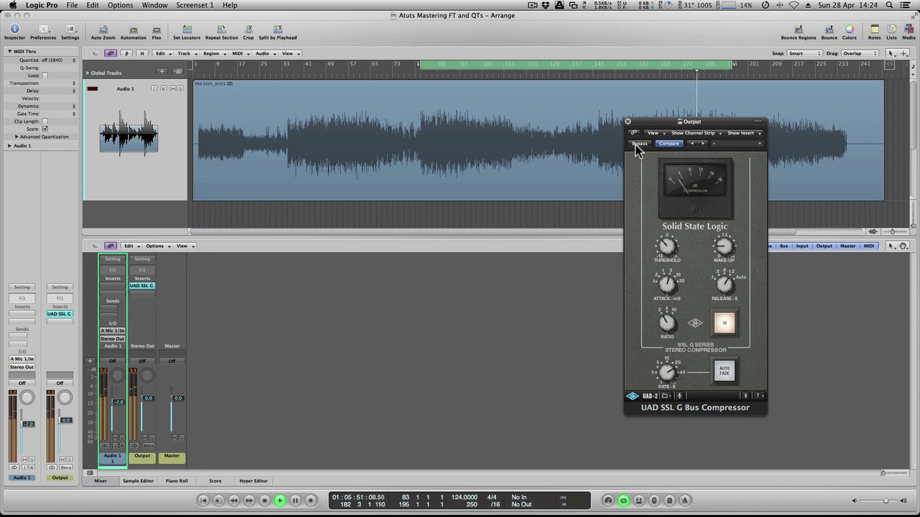
pyautogui.click(725, 323)
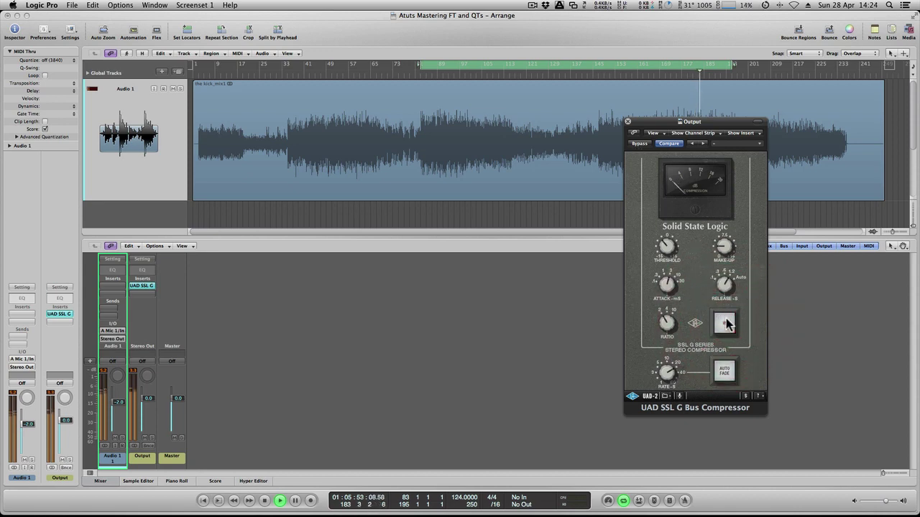
pyautogui.click(439, 72)
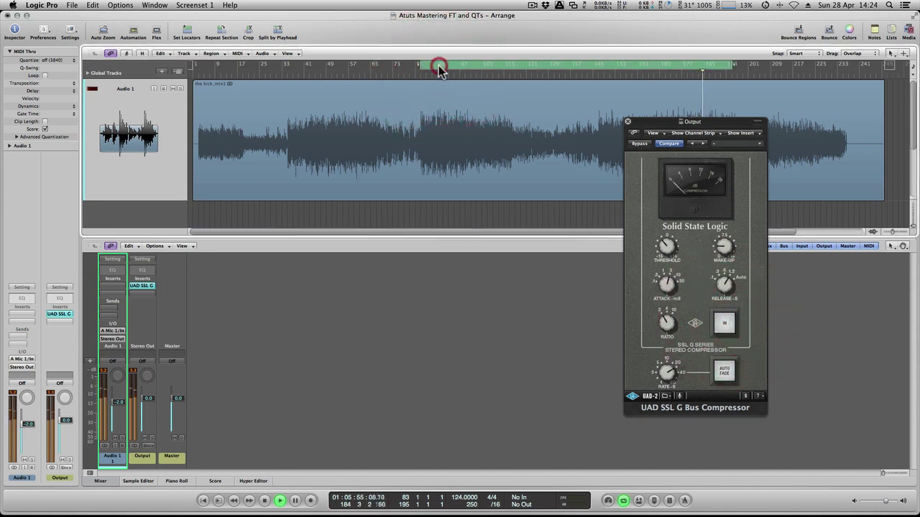
pyautogui.click(439, 72)
pyautogui.click(725, 323)
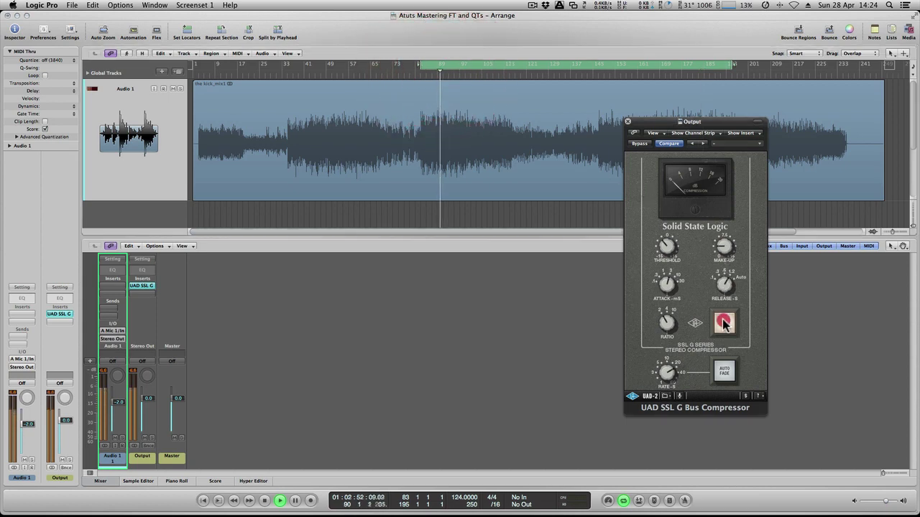
pyautogui.click(724, 323)
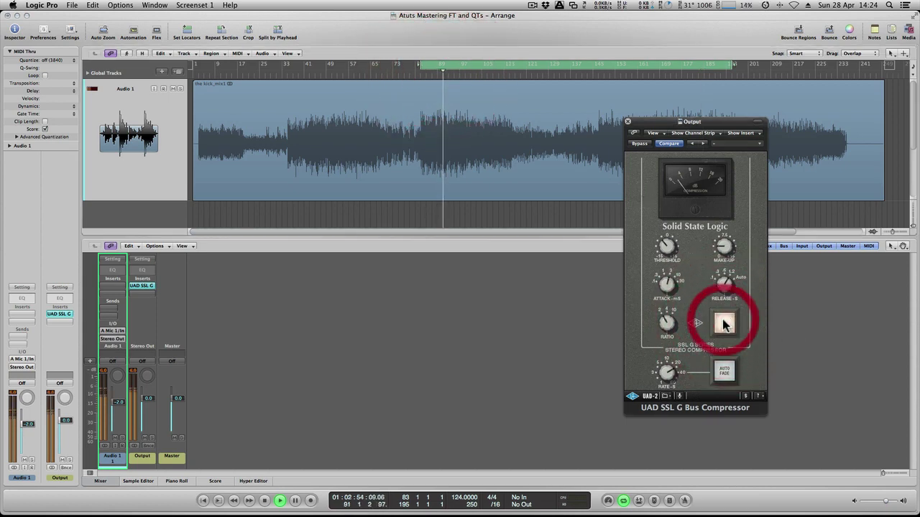
pyautogui.click(725, 324)
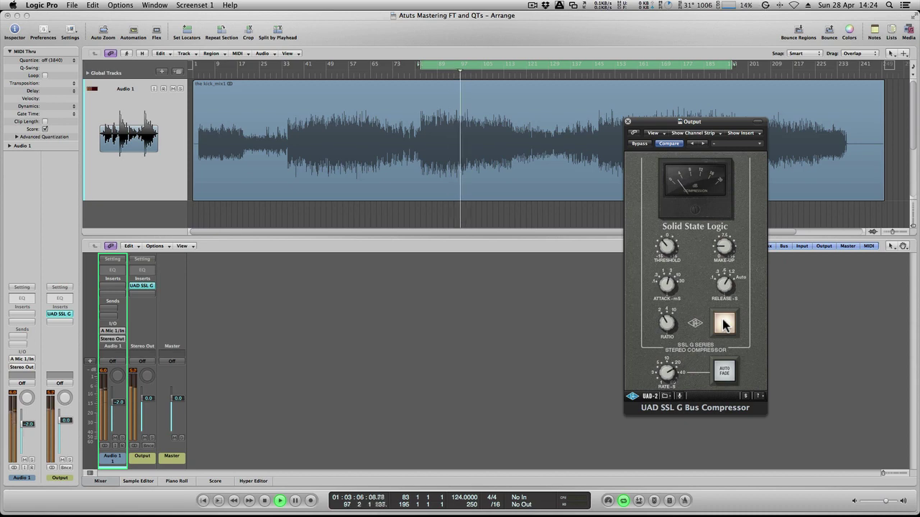
pyautogui.click(593, 72)
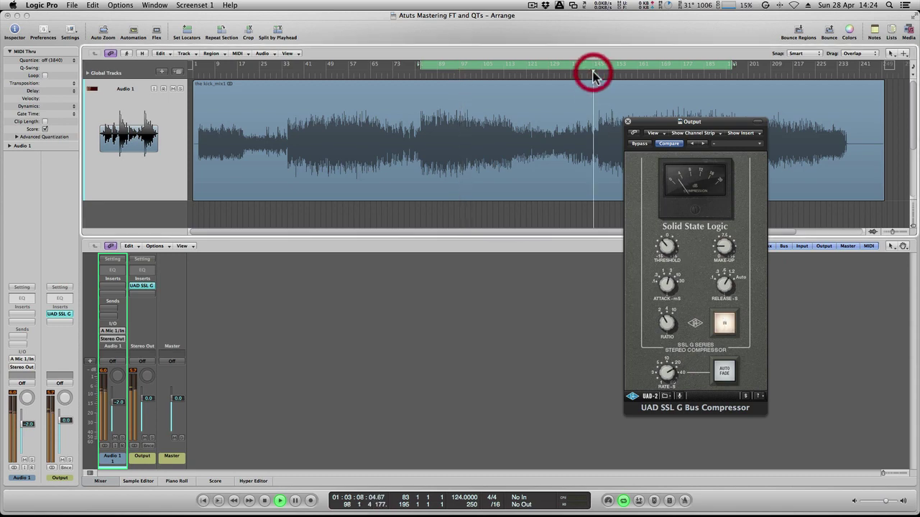
pyautogui.click(597, 74)
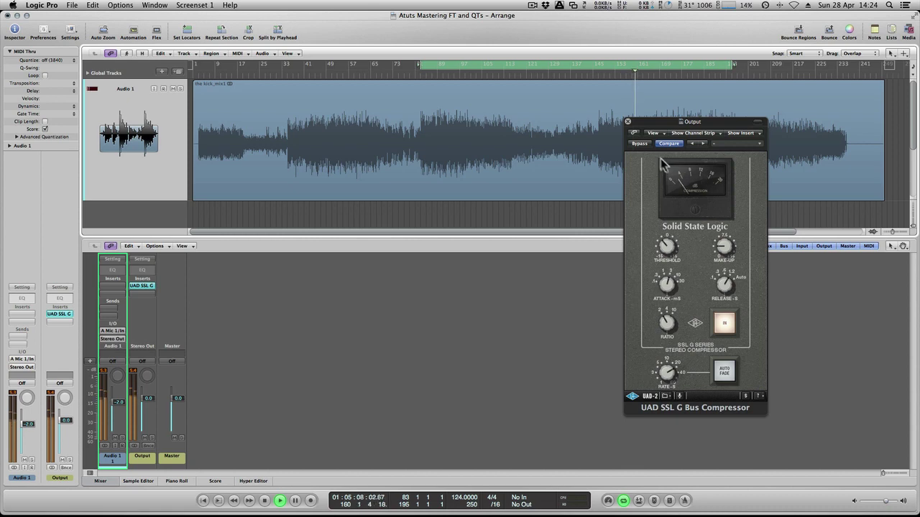
pyautogui.click(628, 122)
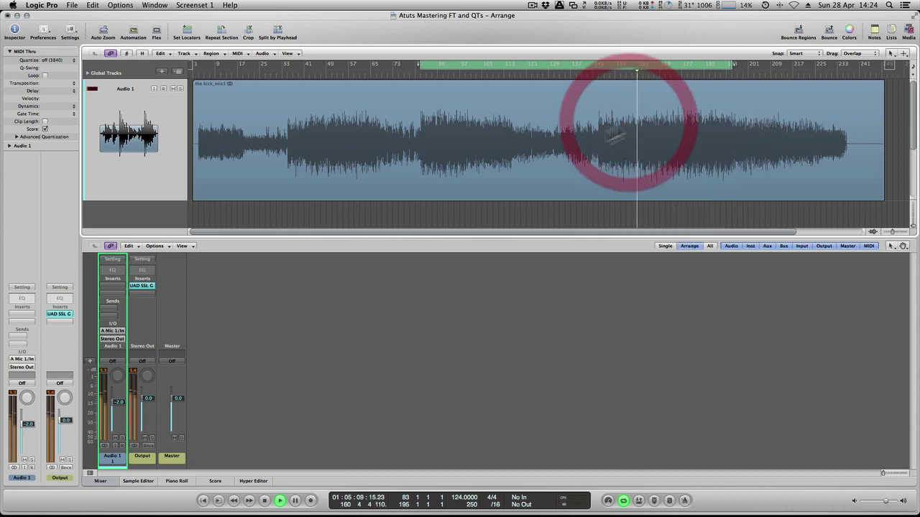
# Insert the stereo SPL Passeq equalizer on the Output channel below the bus compressor, place its window clear of the channel strips and close it
pyautogui.click(141, 294)
pyautogui.click(159, 400)
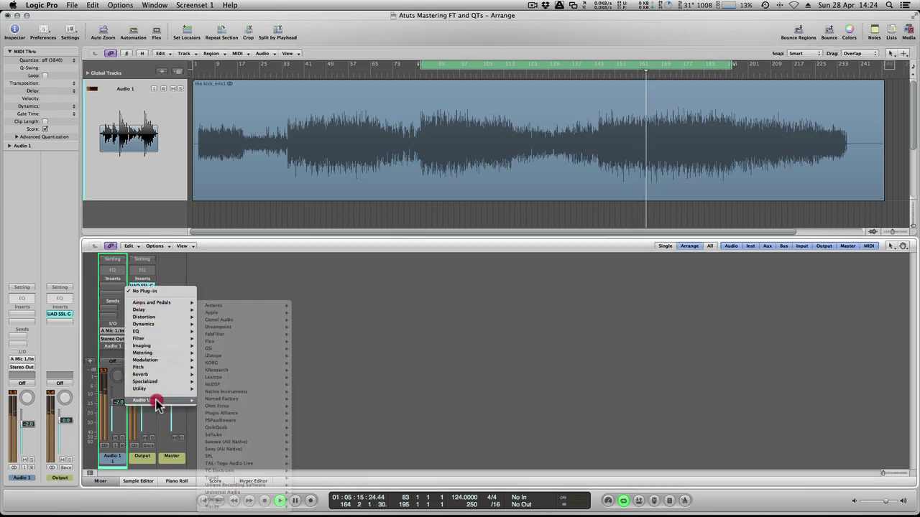
pyautogui.click(248, 493)
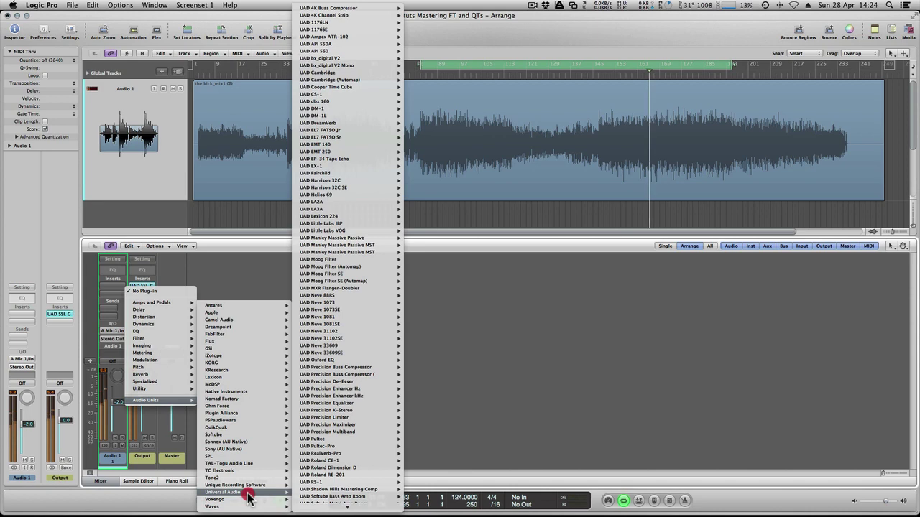
pyautogui.click(247, 466)
pyautogui.click(247, 456)
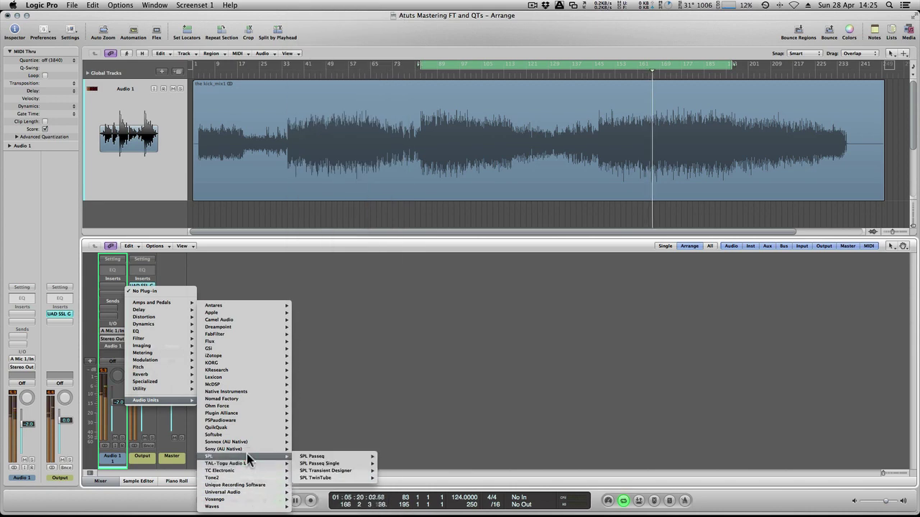
pyautogui.moveTo(316, 460)
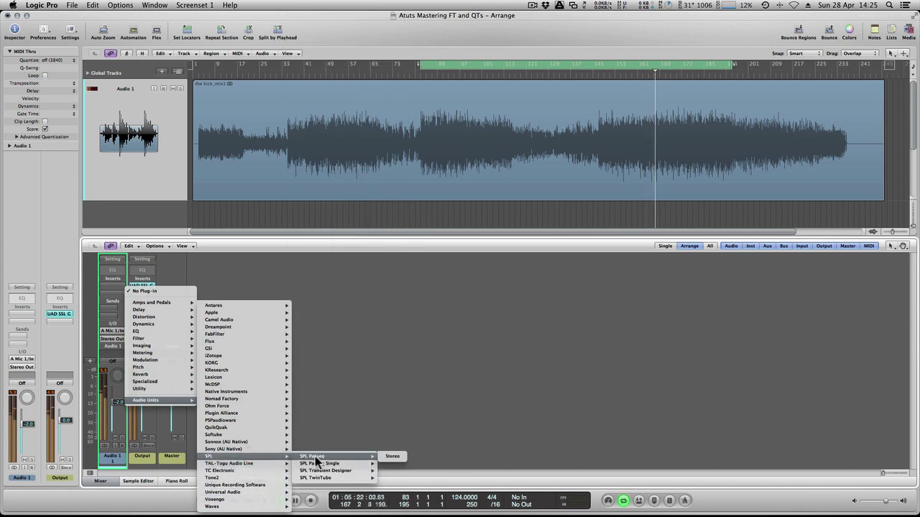
pyautogui.click(317, 459)
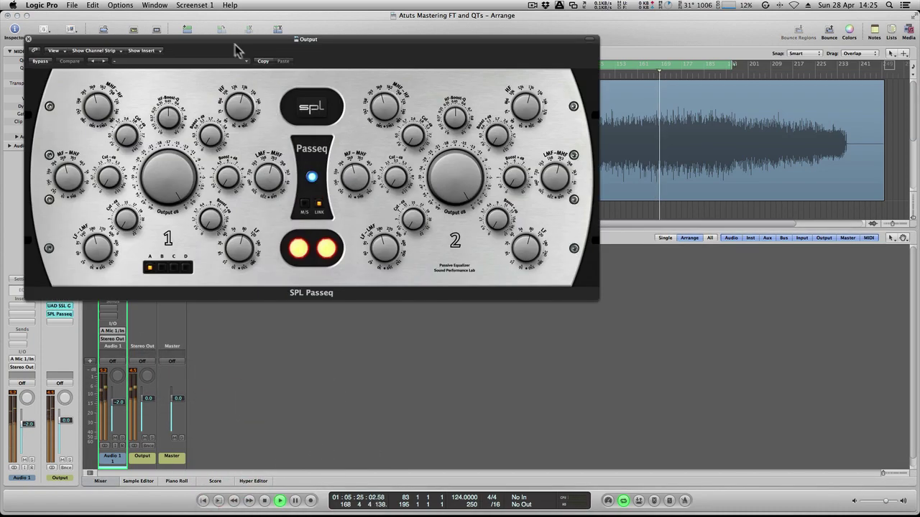
pyautogui.moveTo(237, 43); pyautogui.dragTo(417, 112)
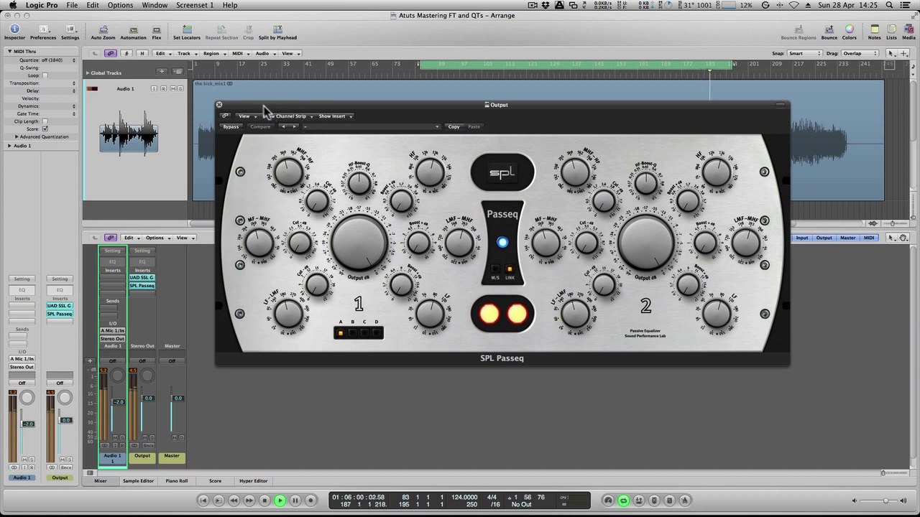
pyautogui.click(219, 105)
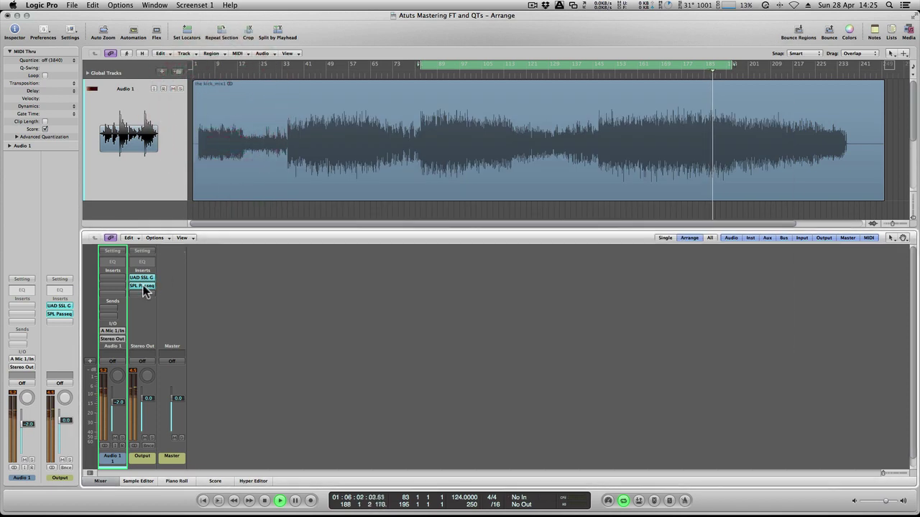
# Insert the UAD Manley Massive Passive MST on the Output channel below the Passeq and move its window clear of the channel strips
pyautogui.click(141, 293)
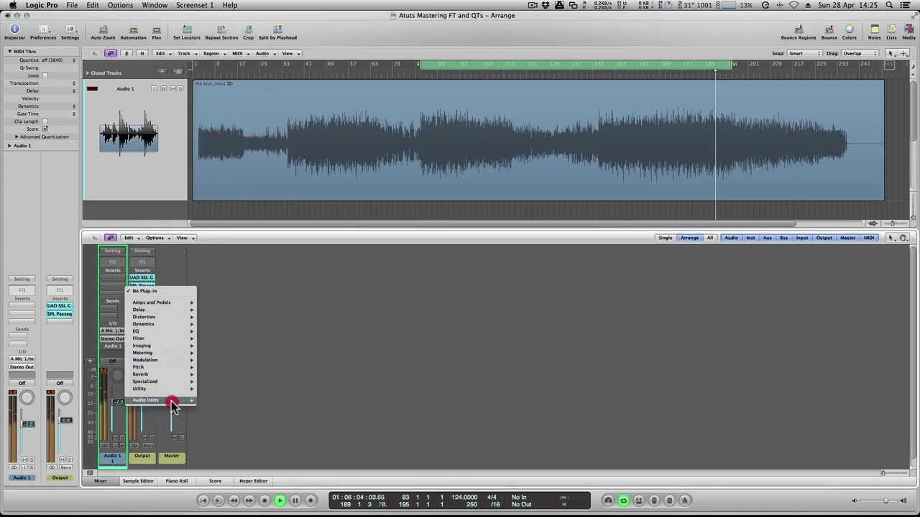
pyautogui.moveTo(173, 400)
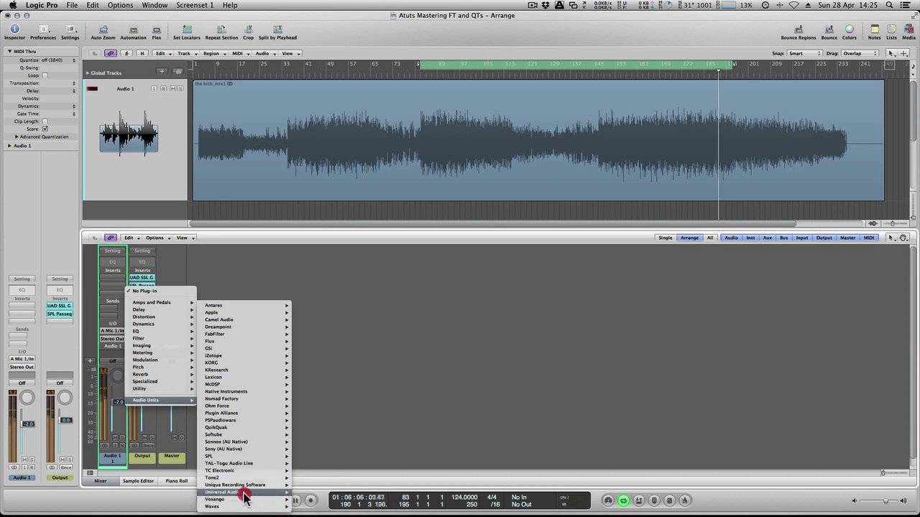
pyautogui.moveTo(243, 492)
pyautogui.moveTo(352, 418)
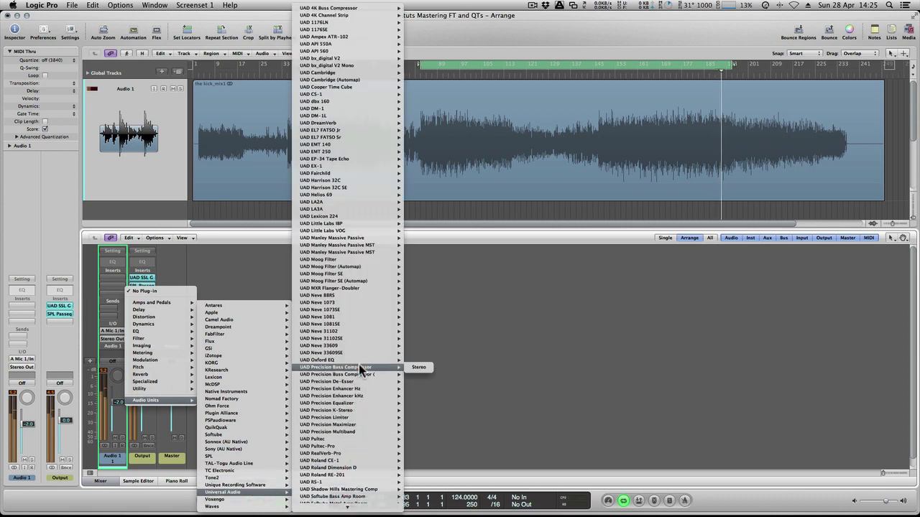
pyautogui.click(365, 246)
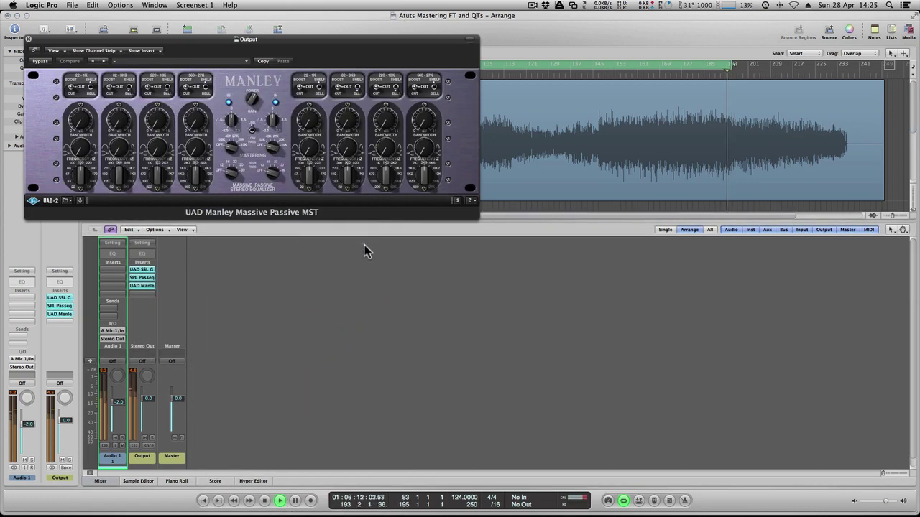
pyautogui.moveTo(279, 37); pyautogui.dragTo(538, 222)
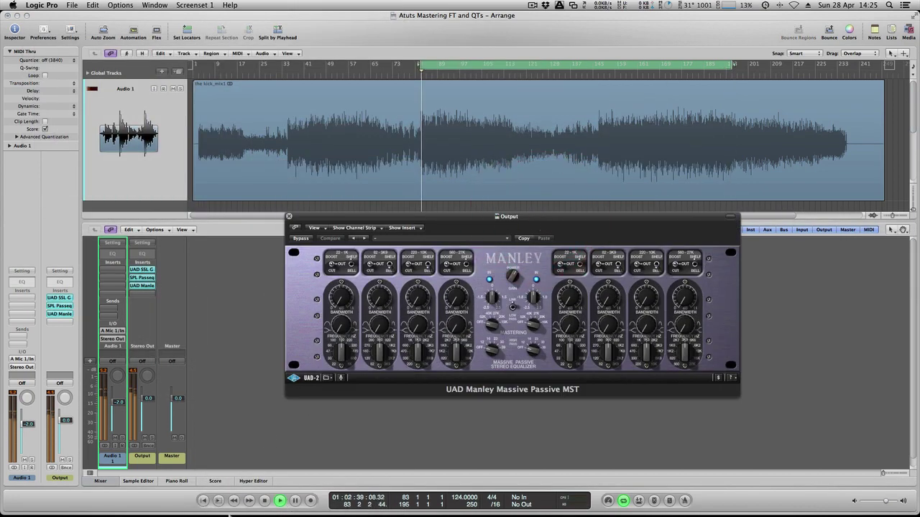
# Open the UAD Meter & Control Panel and place its meter just below the Manley window
pyautogui.moveTo(143, 511)
pyautogui.click(45, 503)
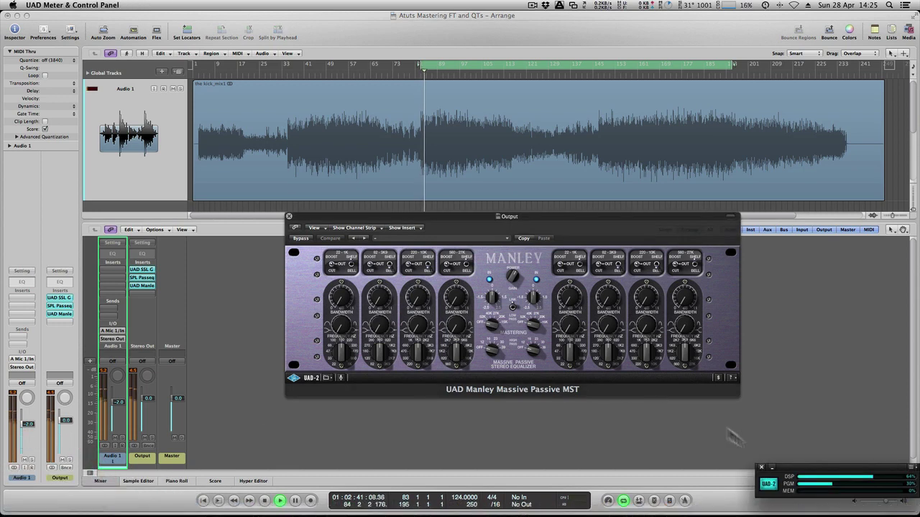
pyautogui.moveTo(797, 465); pyautogui.dragTo(620, 438)
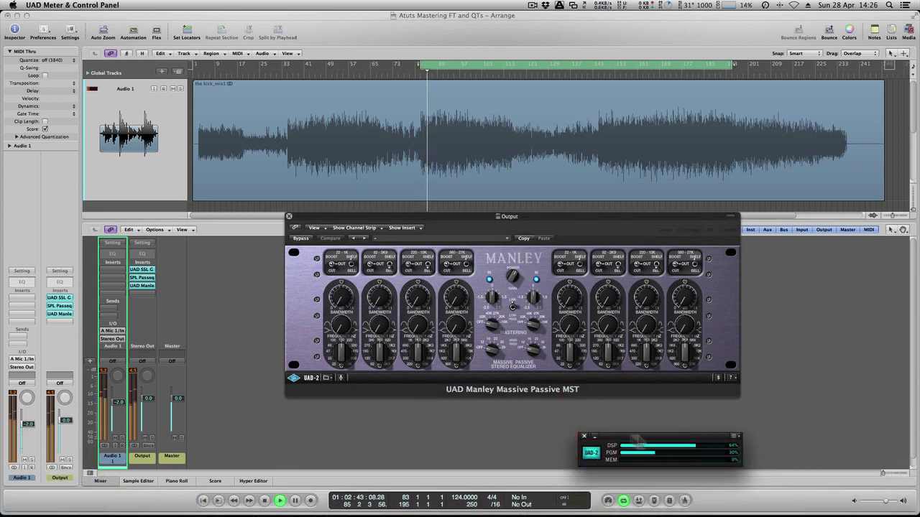
# Compare the UAD DSP load with the Manley equalizer bypassed and active, leave it bypassed and close its window
pyautogui.click(301, 239)
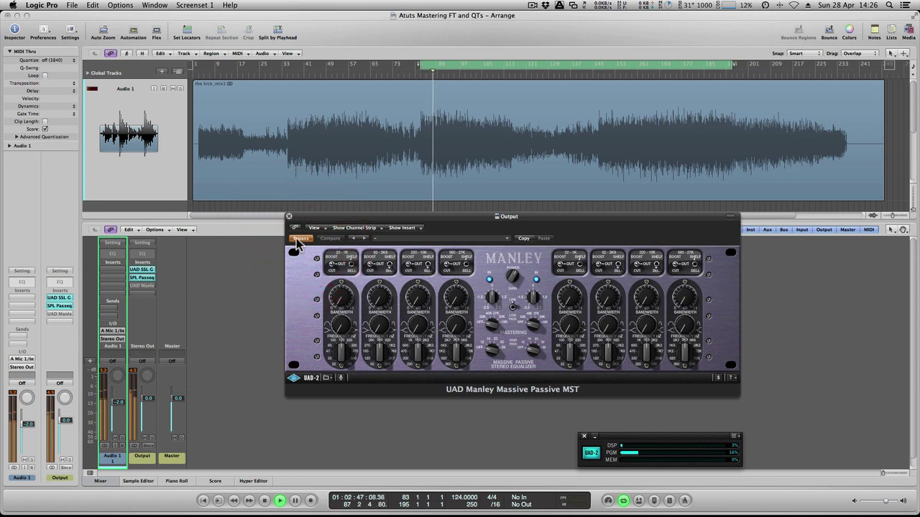
pyautogui.click(298, 239)
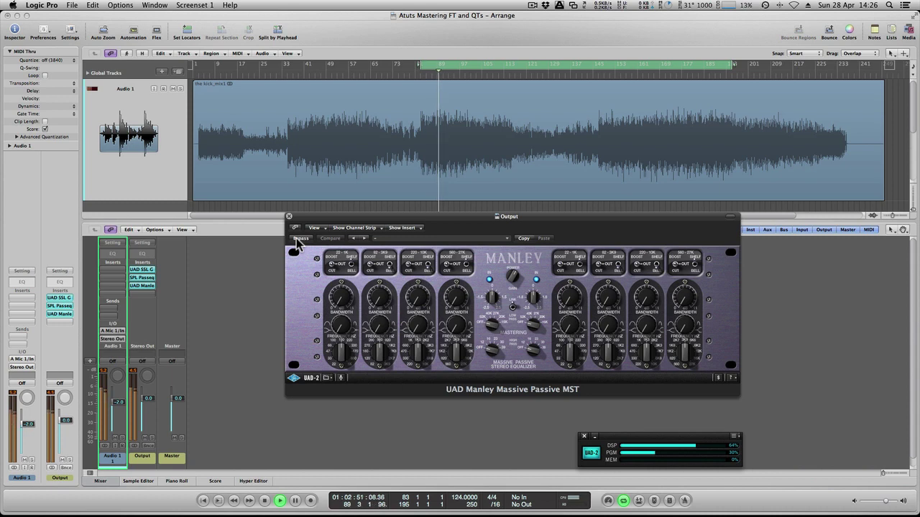
pyautogui.click(298, 240)
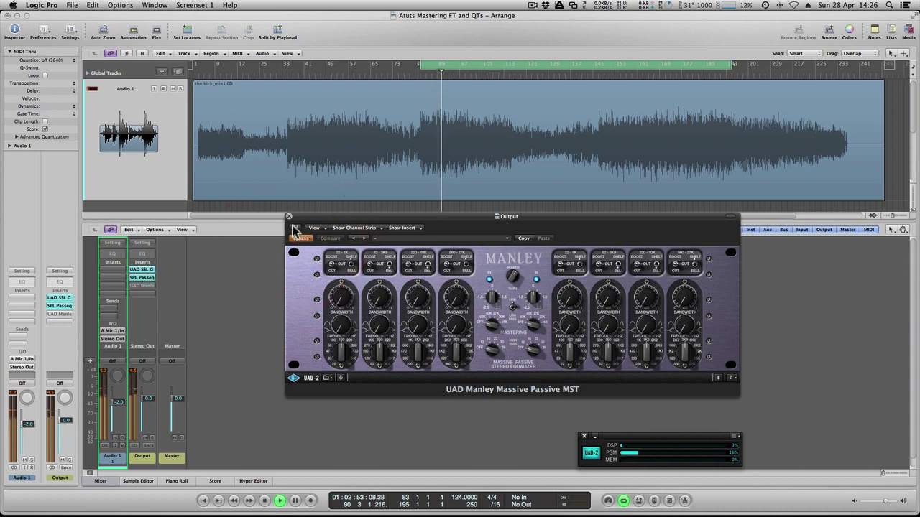
pyautogui.click(289, 216)
# Reopen the SPL Passeq, try out its channel 1 high-frequency and mid-band boost controls during playback and close it
pyautogui.click(142, 277)
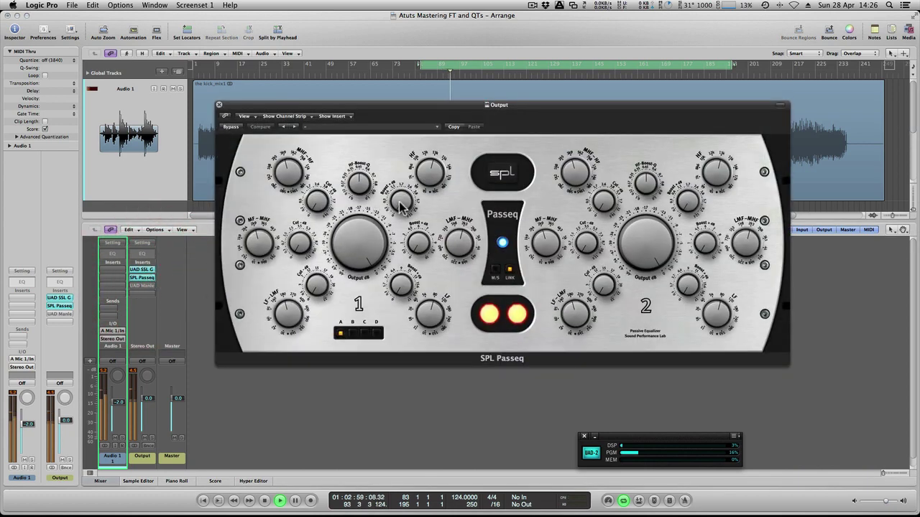
pyautogui.moveTo(397, 204); pyautogui.dragTo(406, 165)
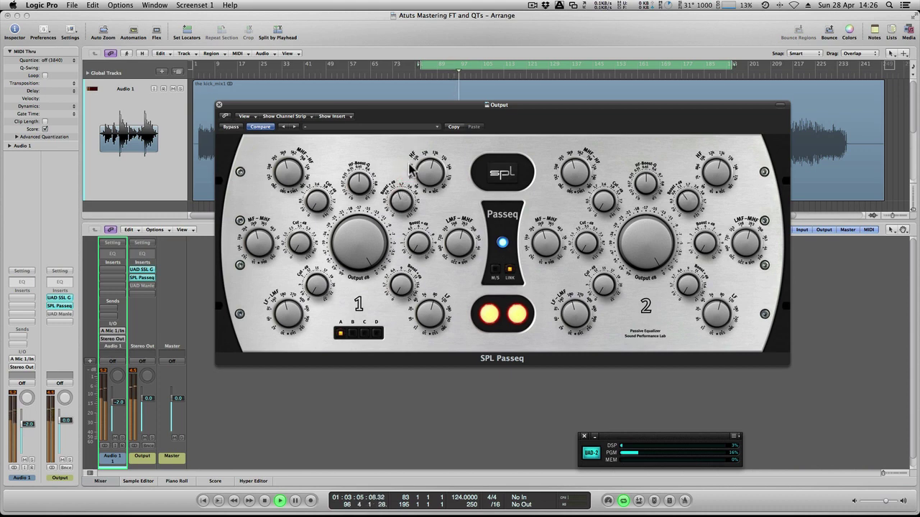
pyautogui.click(408, 178)
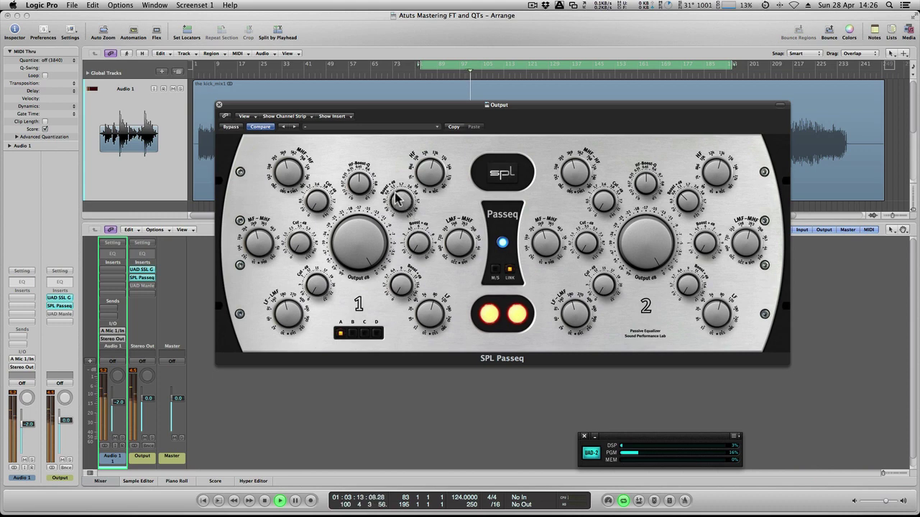
pyautogui.moveTo(397, 199); pyautogui.dragTo(397, 158)
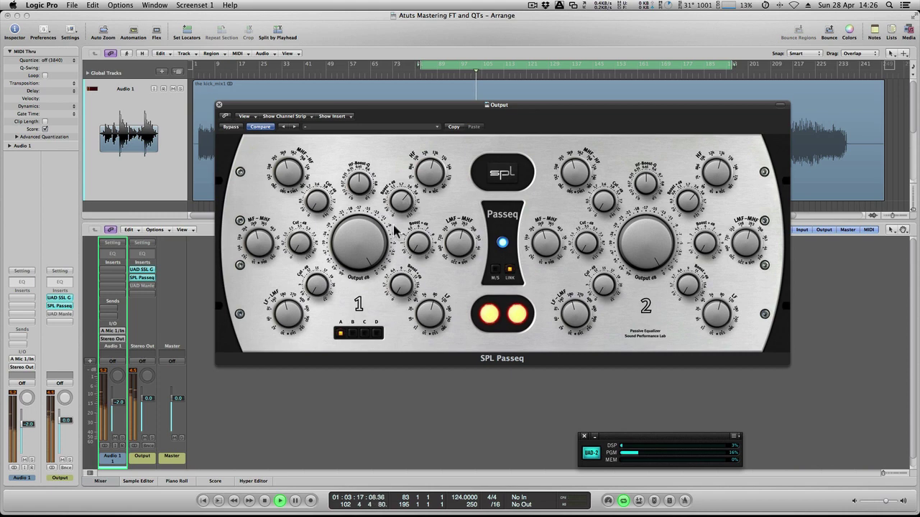
pyautogui.click(410, 246)
pyautogui.moveTo(410, 246)
pyautogui.mouseDown()
pyautogui.moveTo(402, 212)
pyautogui.moveTo(405, 239)
pyautogui.mouseUp()
pyautogui.moveTo(423, 175)
pyautogui.mouseDown()
pyautogui.moveTo(421, 199)
pyautogui.moveTo(425, 173)
pyautogui.moveTo(406, 179)
pyautogui.moveTo(402, 198)
pyautogui.mouseUp()
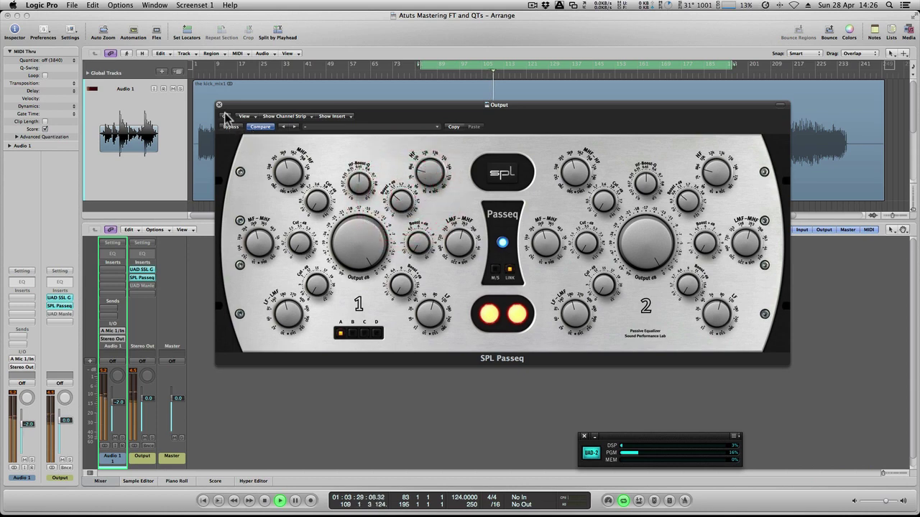
pyautogui.click(219, 105)
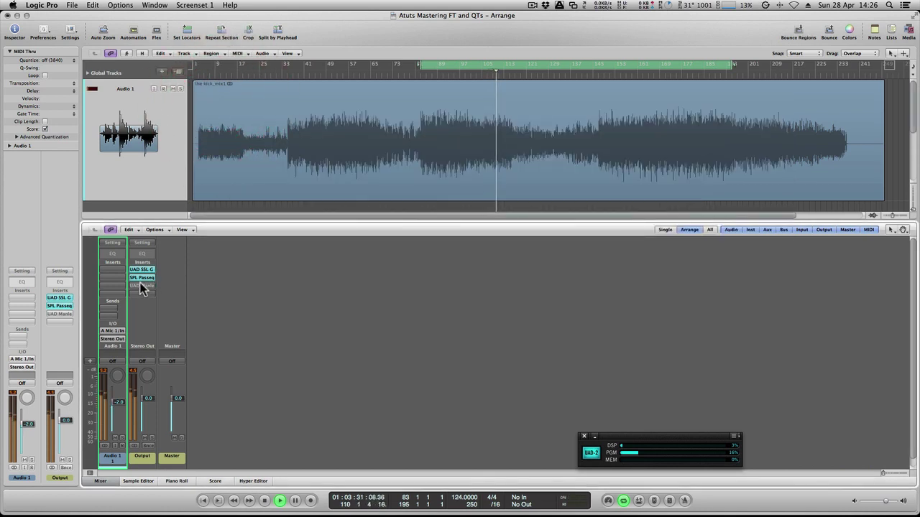
# Replace the Passeq and Manley on the Output channel with the UAD Precision Equalizer and try out its low-cut filter
pyautogui.moveTo(143, 286); pyautogui.dragTo(423, 403)
pyautogui.moveTo(224, 48); pyautogui.dragTo(513, 200)
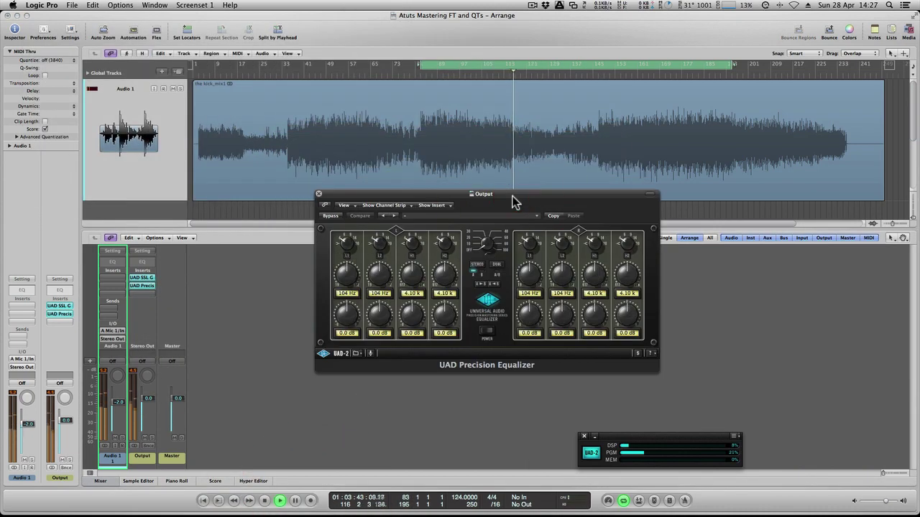
pyautogui.moveTo(492, 248); pyautogui.dragTo(487, 226)
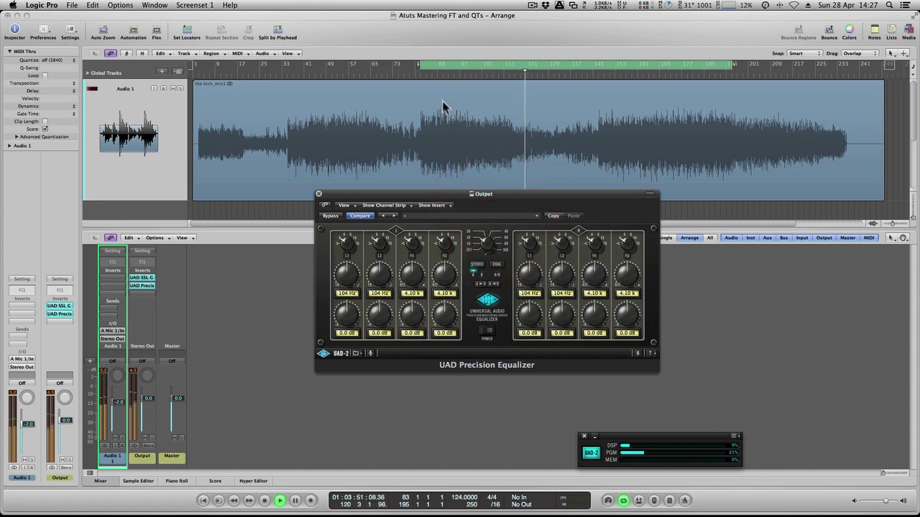
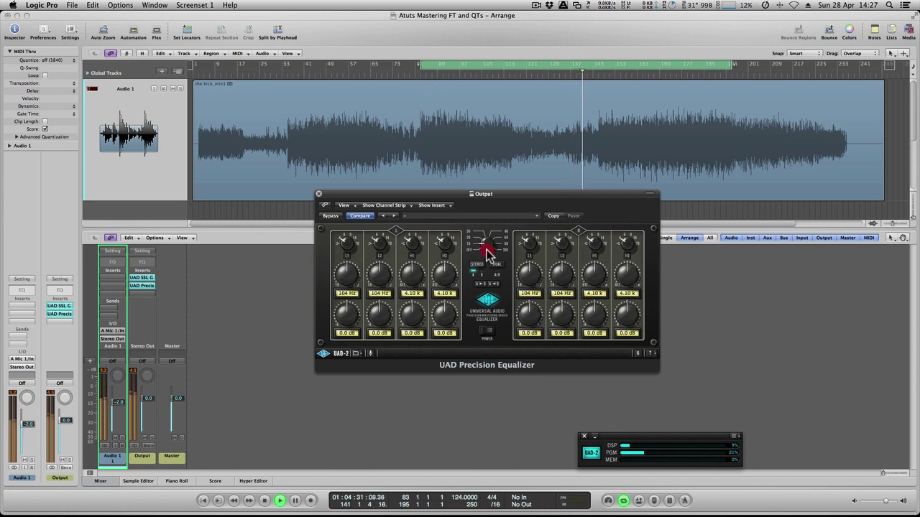
pyautogui.click(487, 250)
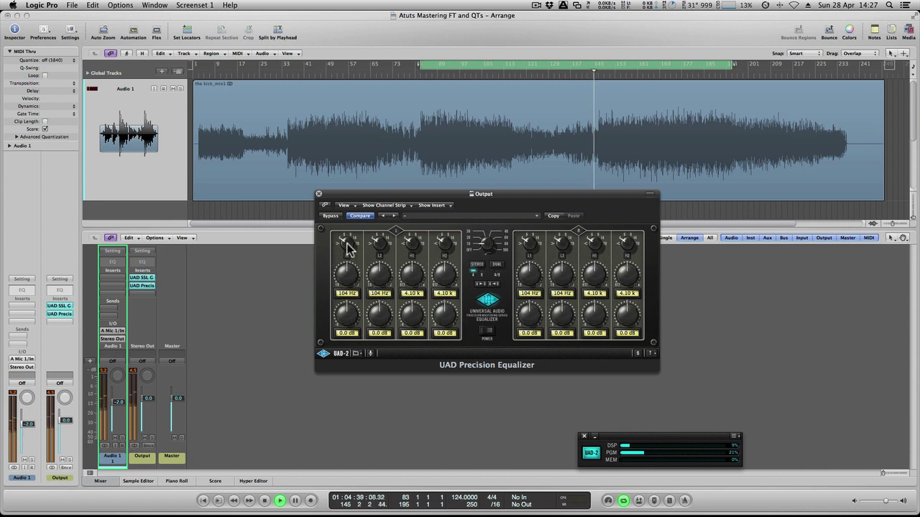
# Boost the Precision Equalizer's linked H2 band by 1.0 dB with its frequency at 6.00 kHz
pyautogui.click(345, 241)
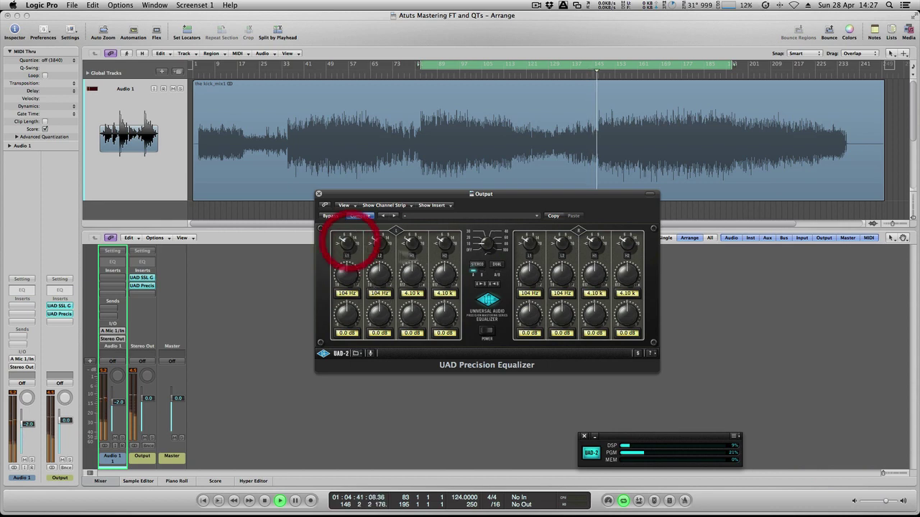
pyautogui.moveTo(447, 316); pyautogui.dragTo(447, 302)
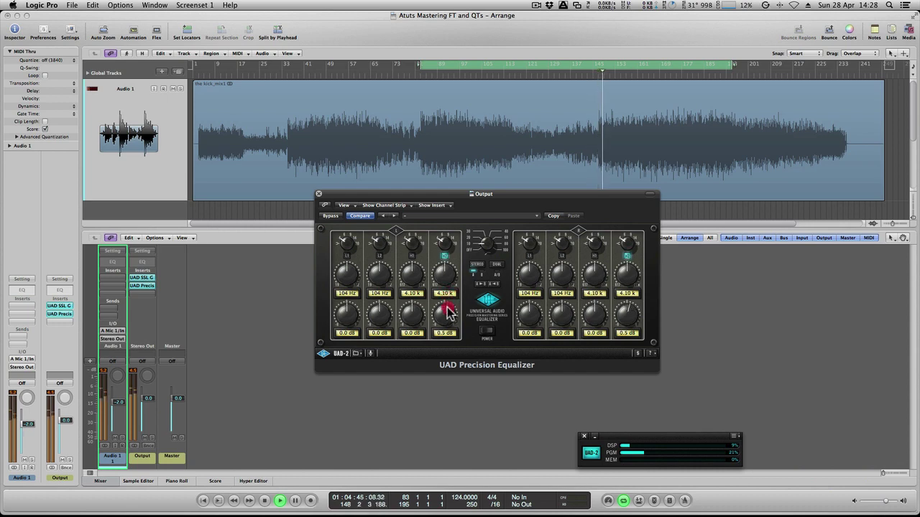
pyautogui.moveTo(438, 263); pyautogui.dragTo(444, 246)
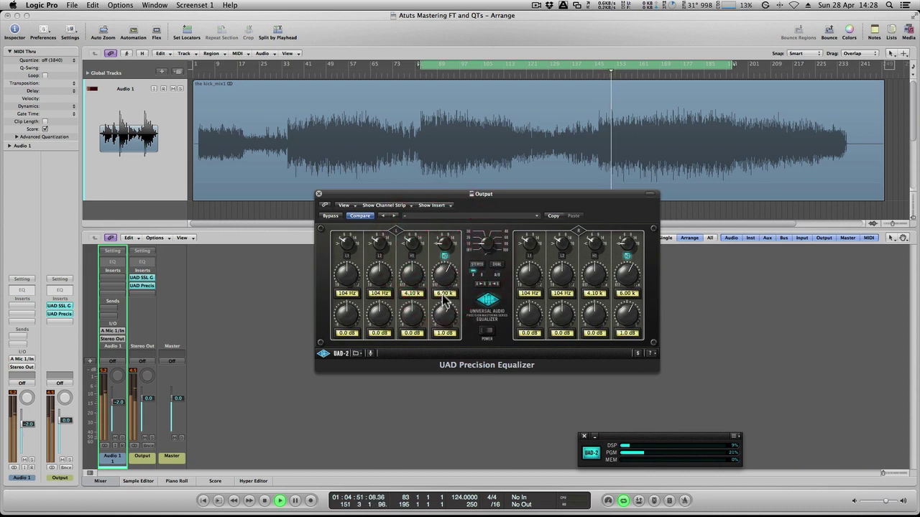
pyautogui.click(487, 283)
pyautogui.click(487, 282)
pyautogui.click(487, 280)
pyautogui.click(492, 267)
pyautogui.click(479, 265)
pyautogui.click(483, 267)
# Set the H2 band's frequency to 11.0 kHz, switch the band off and on to compare, and keep its boost at 1.0 dB
pyautogui.moveTo(446, 311); pyautogui.dragTo(447, 260)
pyautogui.click(445, 256)
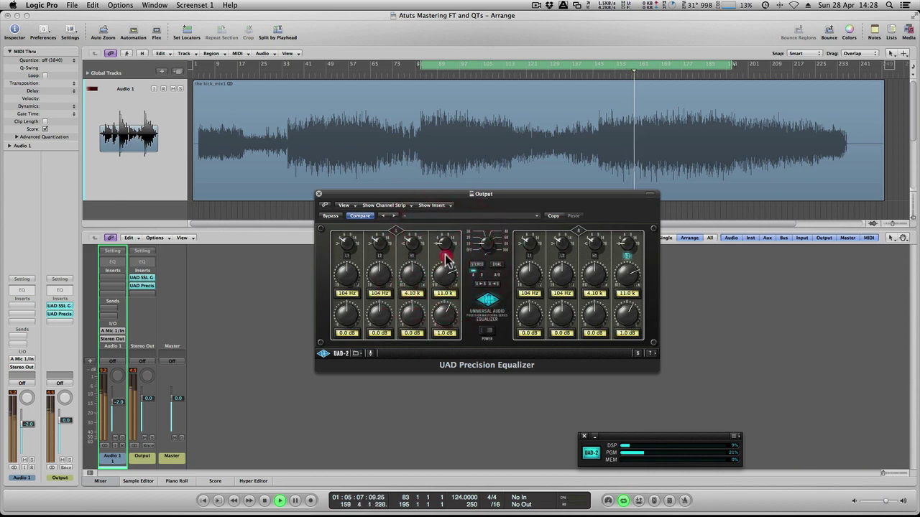
pyautogui.moveTo(446, 314)
pyautogui.mouseDown()
pyautogui.moveTo(446, 277)
pyautogui.moveTo(447, 307)
pyautogui.mouseUp()
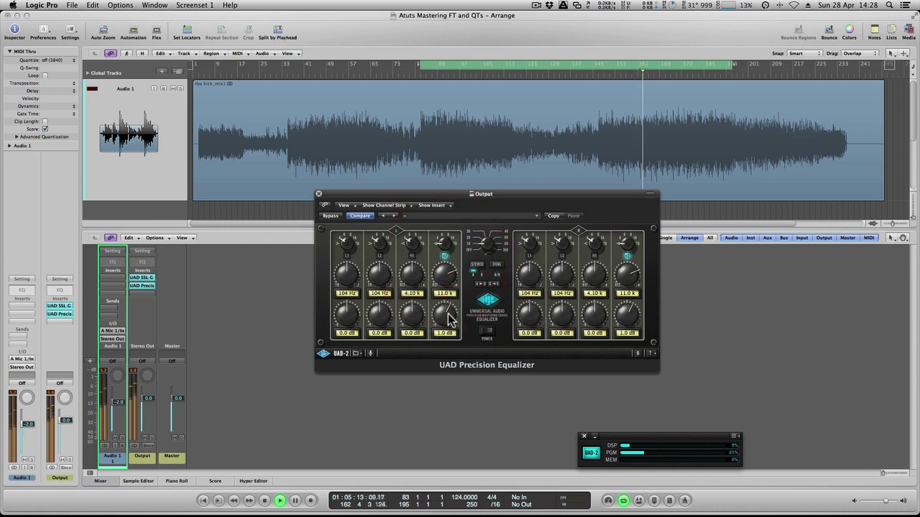
# Boost the L1 band by 1.0 dB and set its frequency to 96.0 Hz
pyautogui.moveTo(343, 318); pyautogui.dragTo(346, 316)
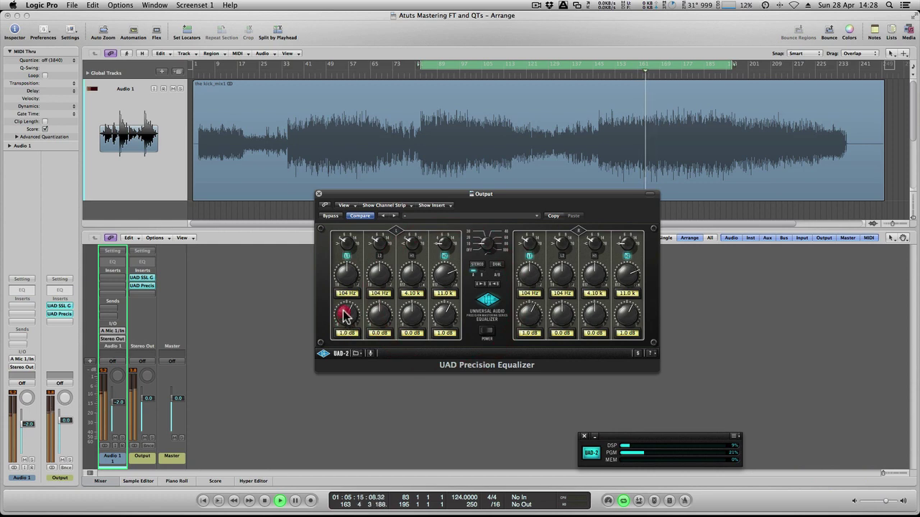
pyautogui.moveTo(345, 281); pyautogui.dragTo(351, 314)
pyautogui.click(348, 280)
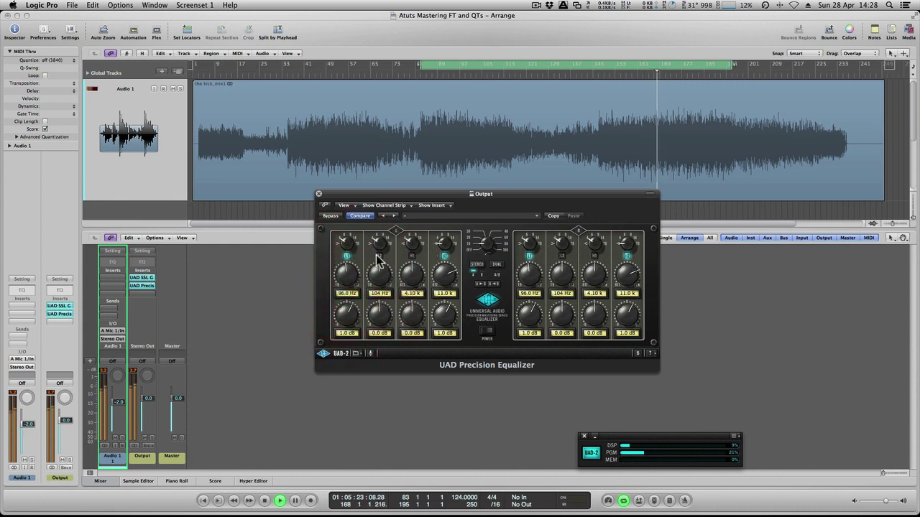
# Set the Precision Equalizer's H1 band to 3.40 kHz, switch the band on with its gain at 0.0 dB, and close the equalizer
pyautogui.moveTo(411, 272); pyautogui.dragTo(410, 244)
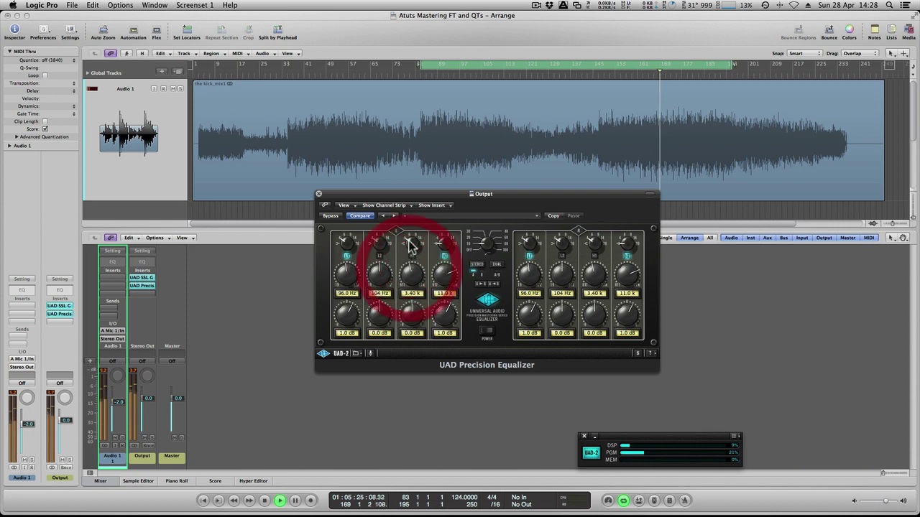
pyautogui.click(413, 199)
pyautogui.moveTo(411, 314)
pyautogui.mouseDown()
pyautogui.moveTo(412, 370)
pyautogui.moveTo(411, 320)
pyautogui.mouseUp()
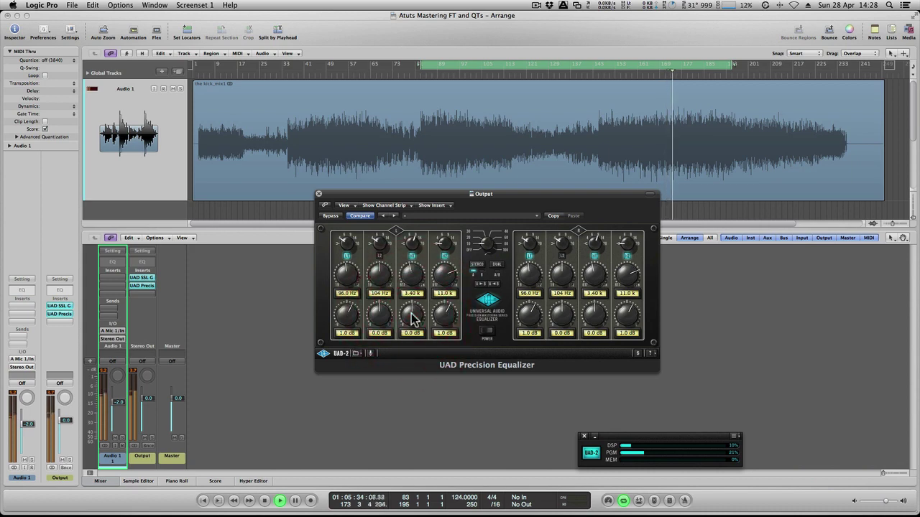
pyautogui.click(319, 193)
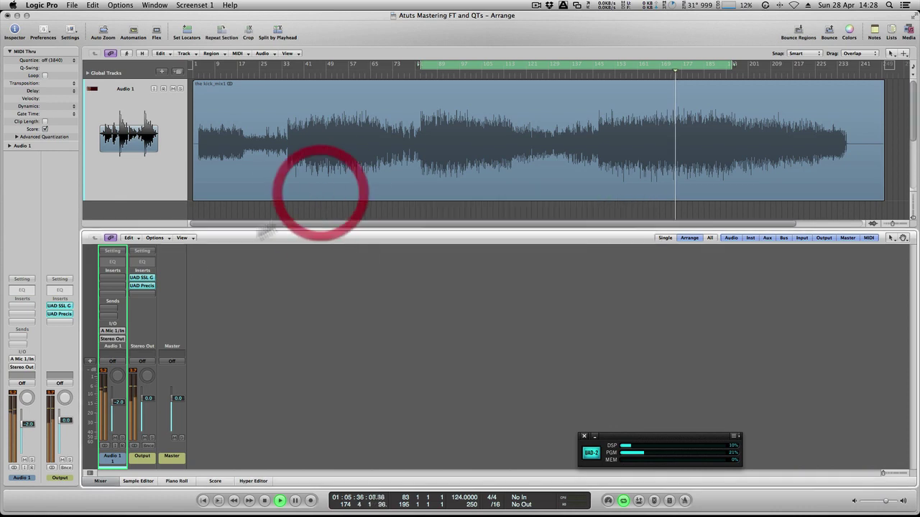
# Insert Plugin Alliance's bx_digital V2 after the Precision Equalizer on the Output channel, and close the UAD-2 meter window
pyautogui.click(146, 293)
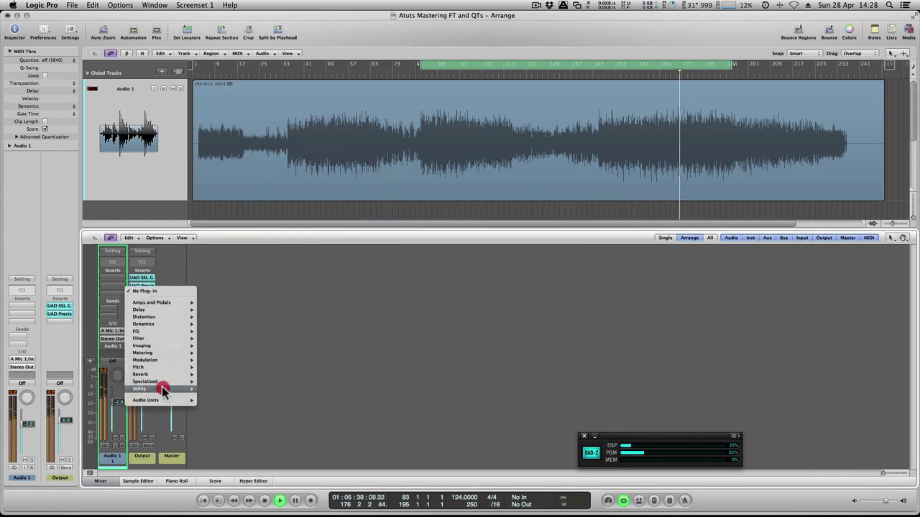
pyautogui.moveTo(164, 402)
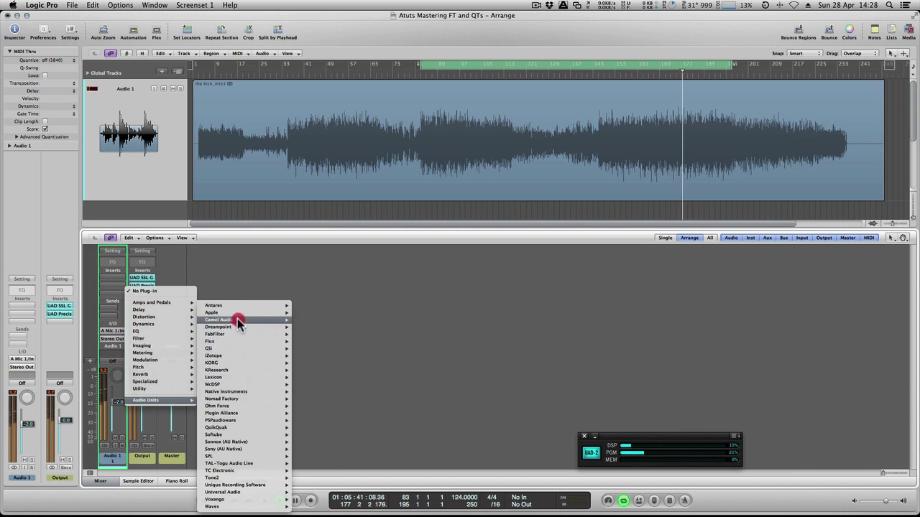
pyautogui.moveTo(237, 329)
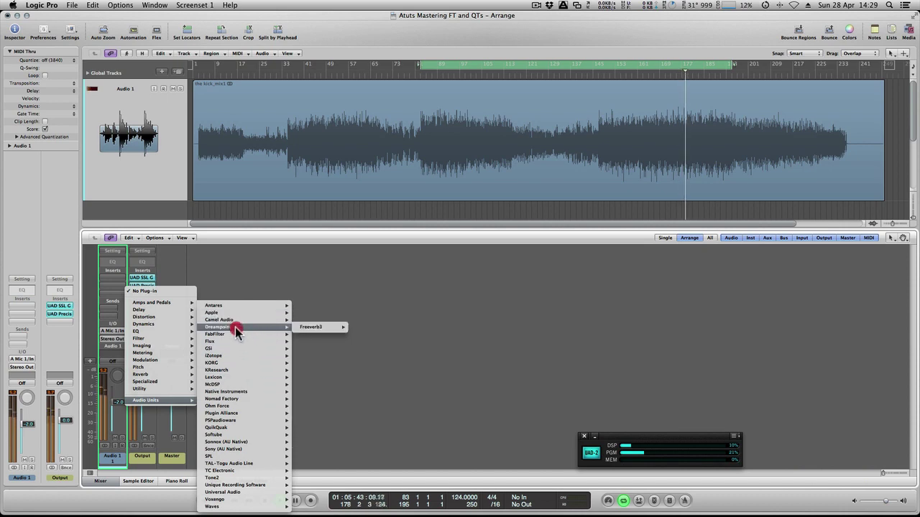
pyautogui.moveTo(237, 414)
pyautogui.moveTo(316, 415)
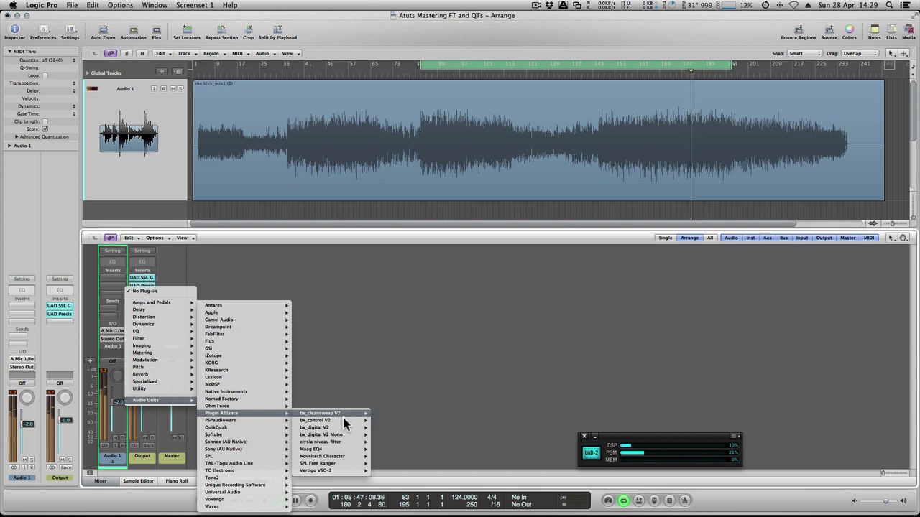
pyautogui.click(343, 423)
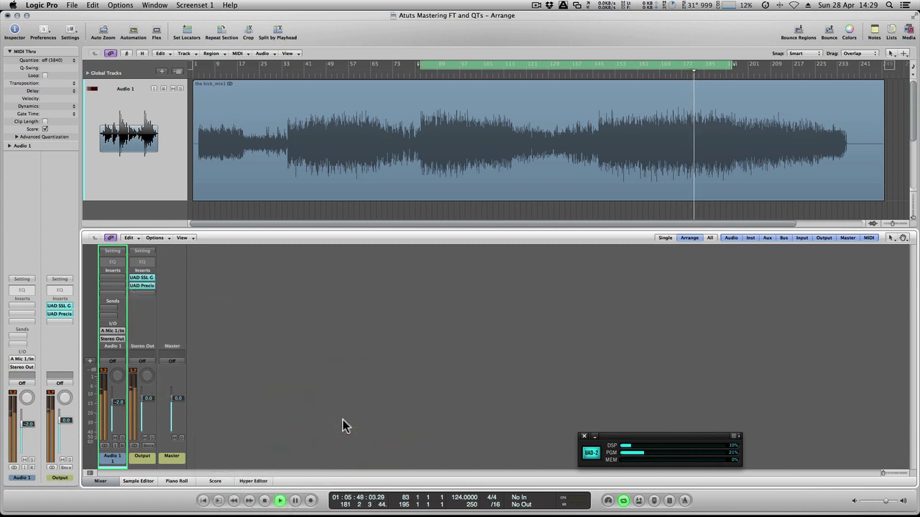
pyautogui.moveTo(144, 289); pyautogui.dragTo(338, 427)
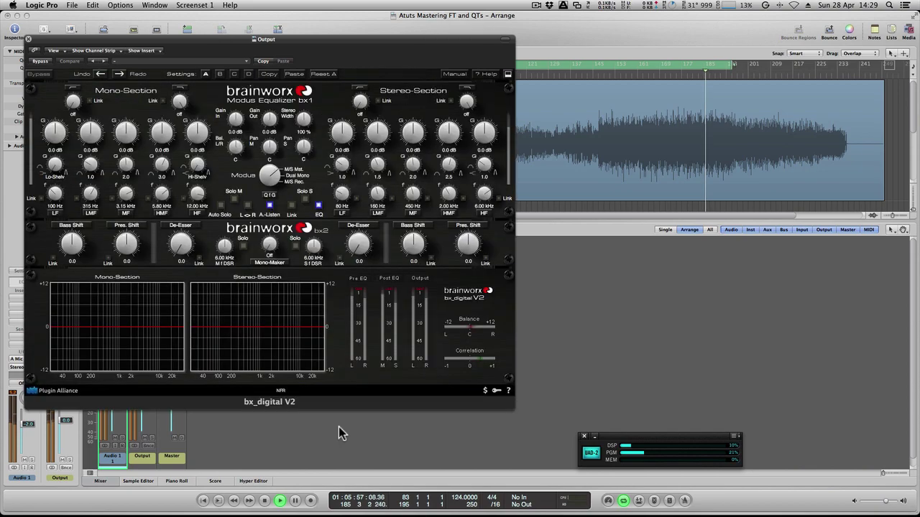
pyautogui.moveTo(200, 36); pyautogui.dragTo(433, 40)
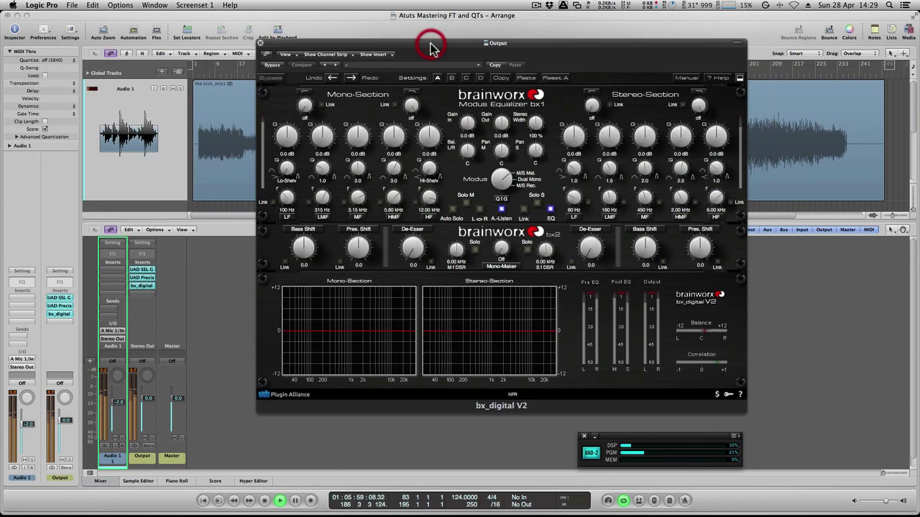
pyautogui.click(583, 437)
pyautogui.click(583, 438)
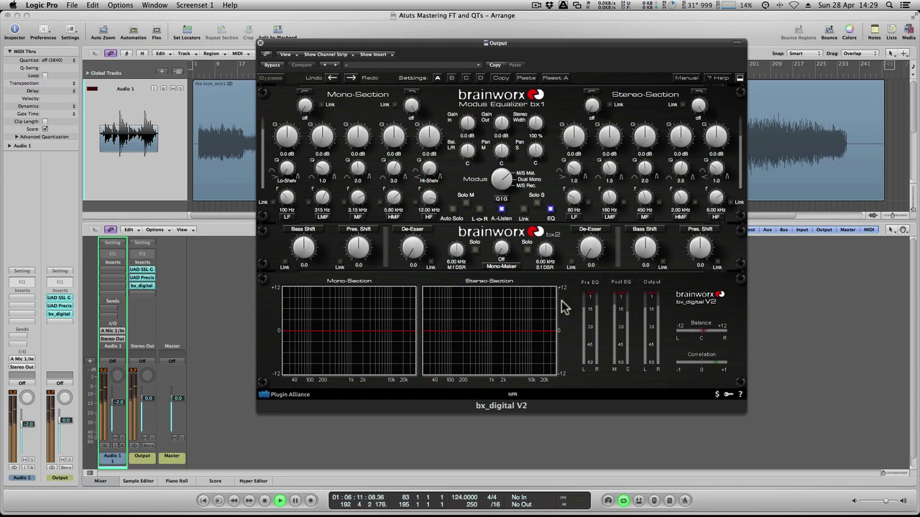
# Set bx_digital V2's Mono-Maker to 210 Hz, stereo width to 141 % and the Stereo-Section's low-cut filter to 77 Hz
pyautogui.moveTo(501, 249); pyautogui.dragTo(508, 266)
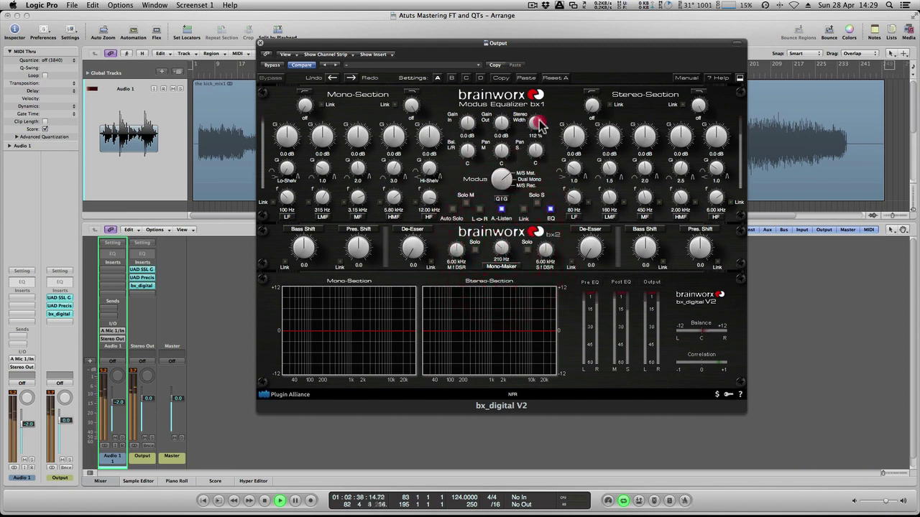
pyautogui.click(539, 122)
pyautogui.moveTo(593, 108); pyautogui.dragTo(594, 105)
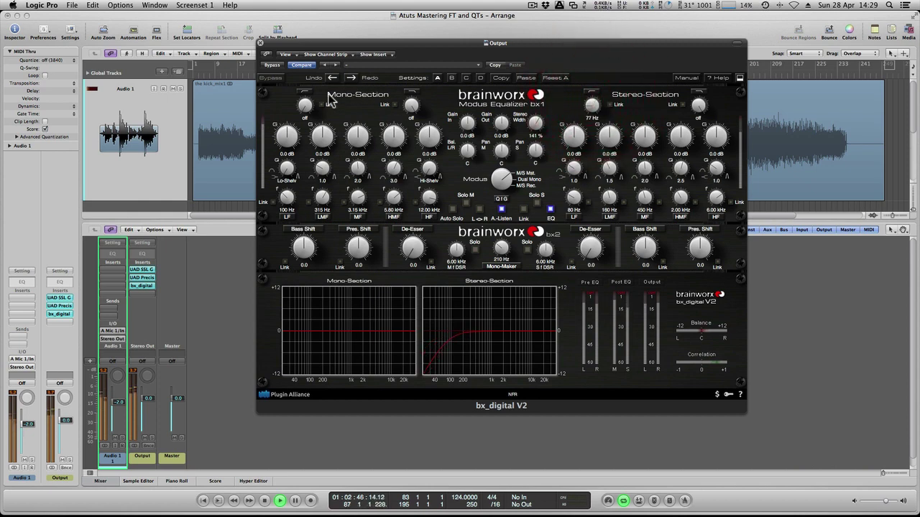
# Bypass bx_digital V2 and re-enable it to compare the sound, and close its window
pyautogui.click(275, 65)
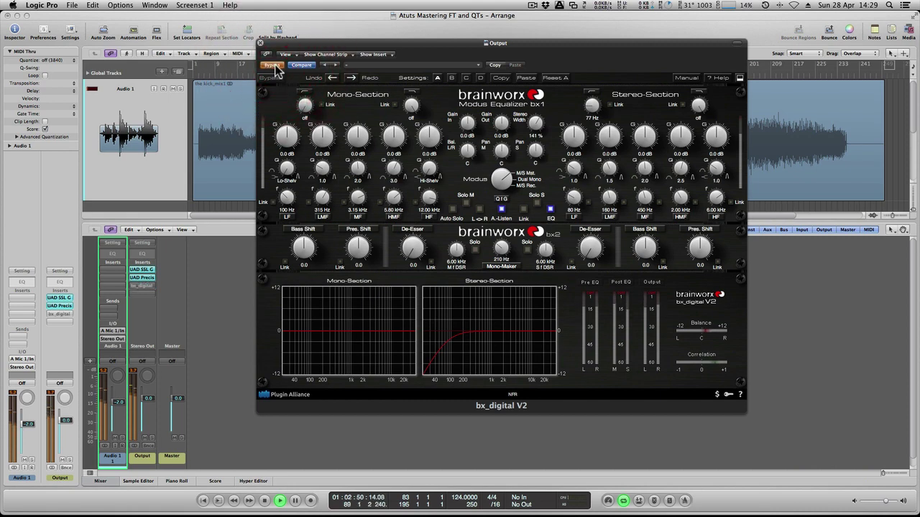
pyautogui.click(275, 64)
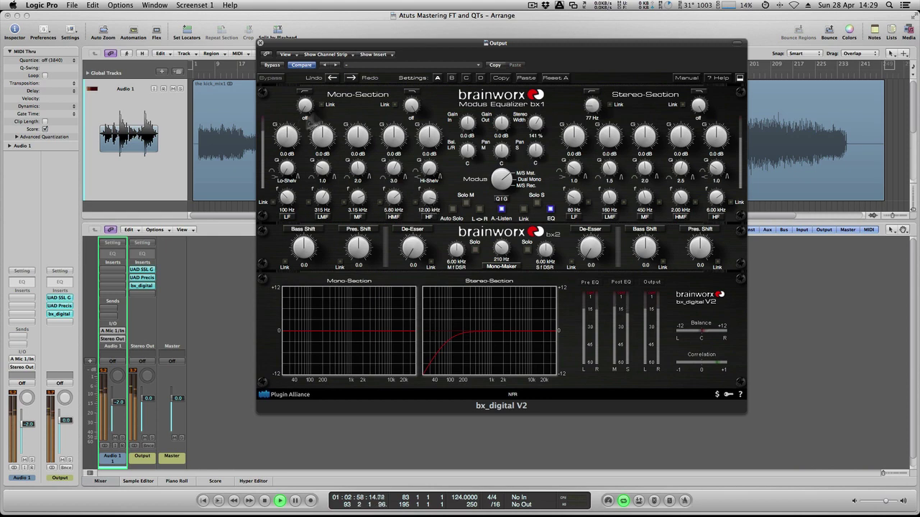
pyautogui.click(261, 44)
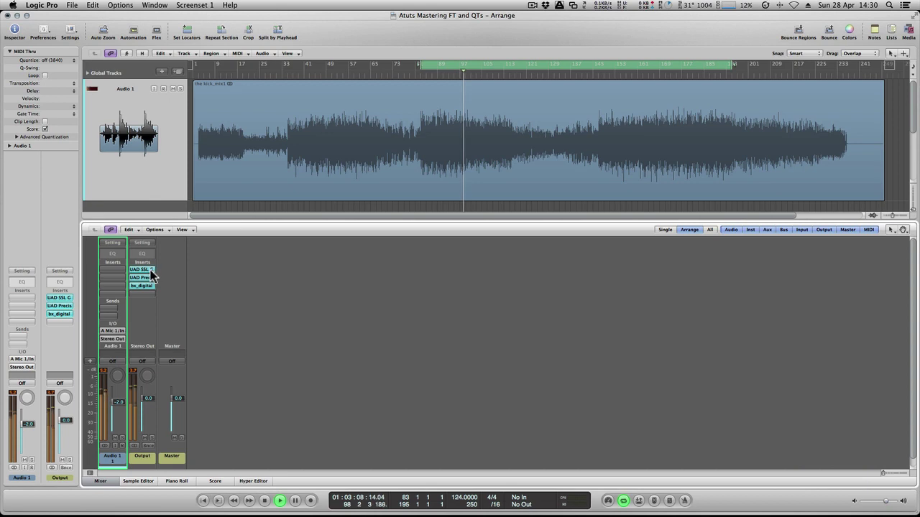
# Try a copy of the UAD SSL G Bus Compressor after bx_digital V2 on the Output channel, and remove it again
pyautogui.moveTo(147, 271); pyautogui.dragTo(149, 295)
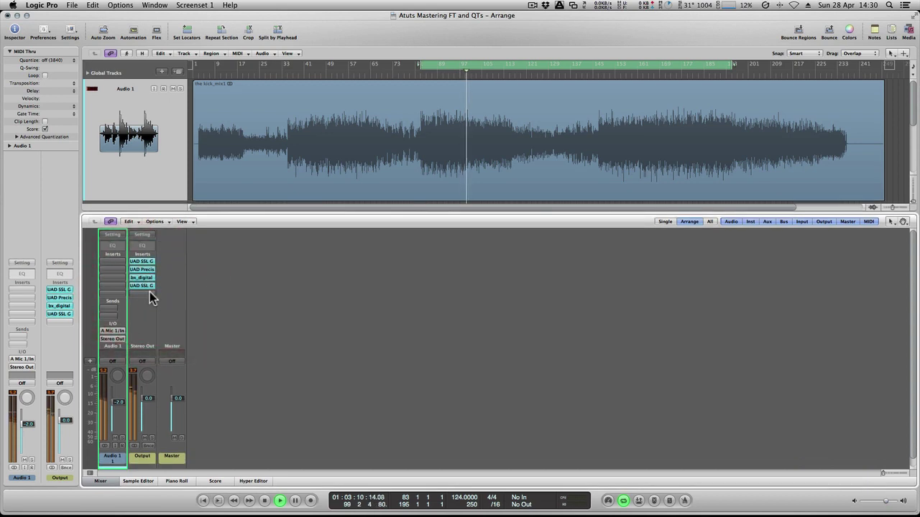
pyautogui.click(142, 287)
pyautogui.moveTo(70, 47); pyautogui.dragTo(426, 107)
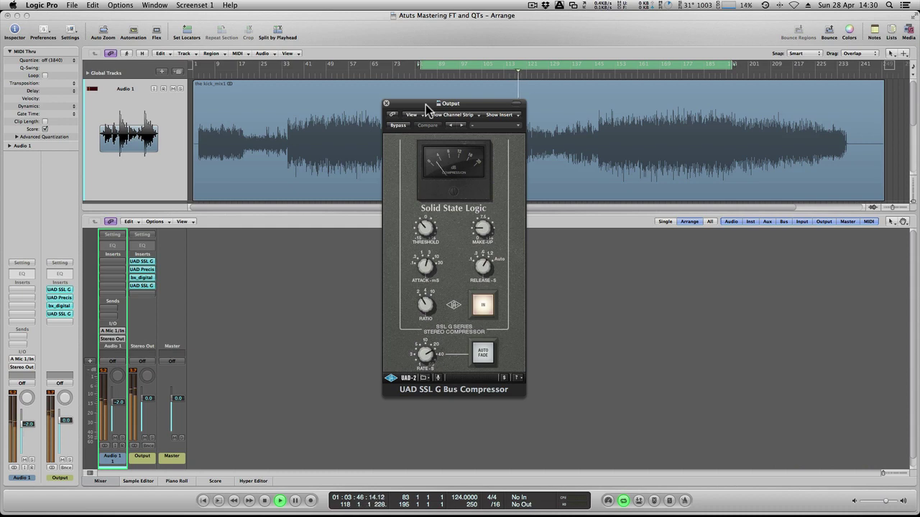
pyautogui.moveTo(146, 286); pyautogui.dragTo(156, 301)
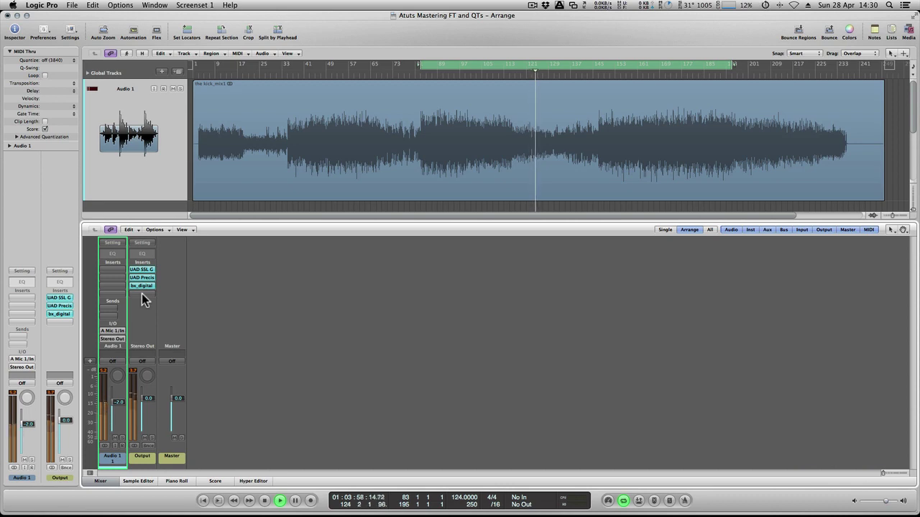
# Insert the UAD Precision Limiter after bx_digital V2 on the Output channel and place its window over the empty mixer area
pyautogui.click(142, 294)
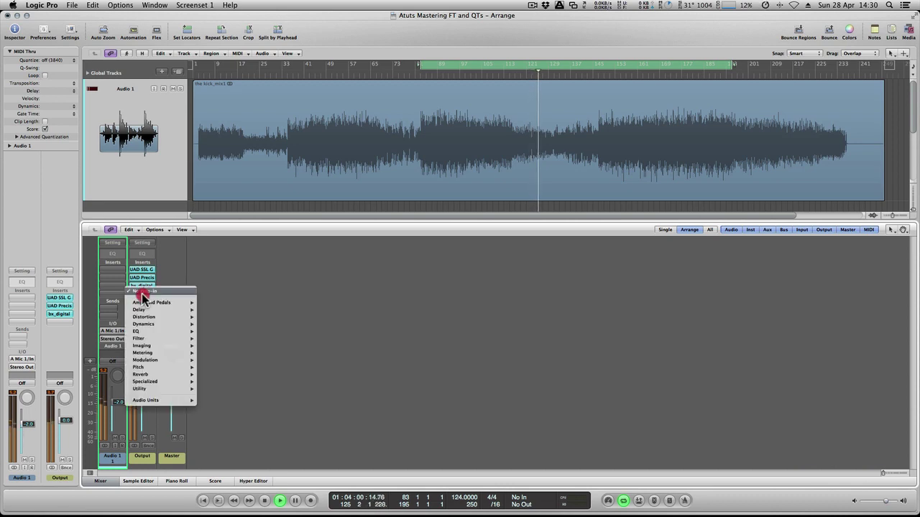
pyautogui.moveTo(165, 402)
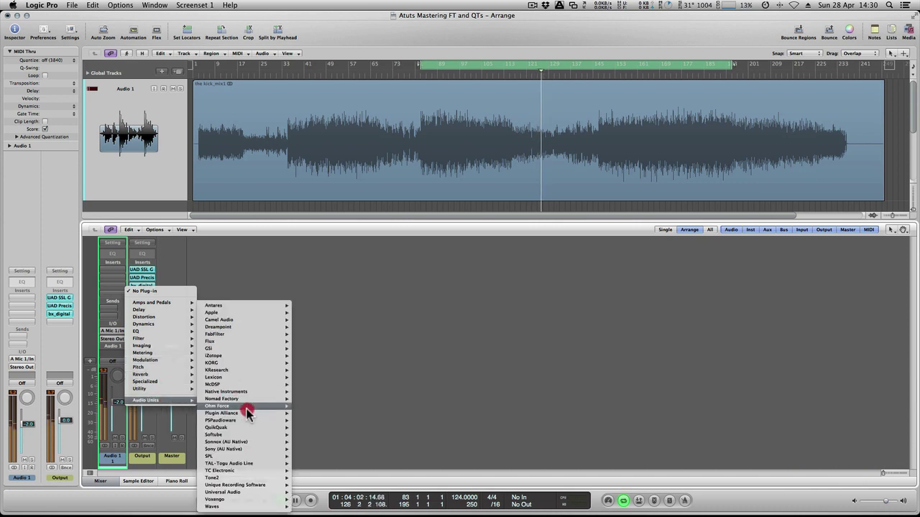
pyautogui.moveTo(247, 493)
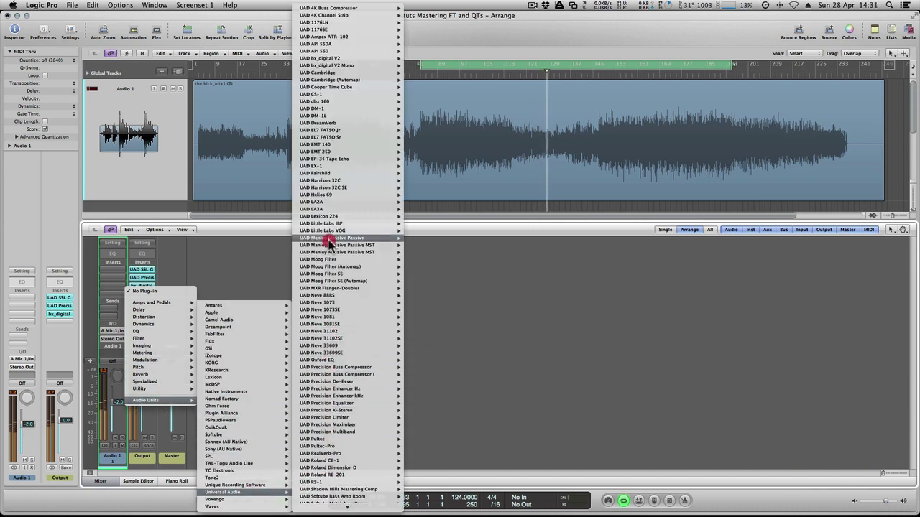
pyautogui.moveTo(336, 413)
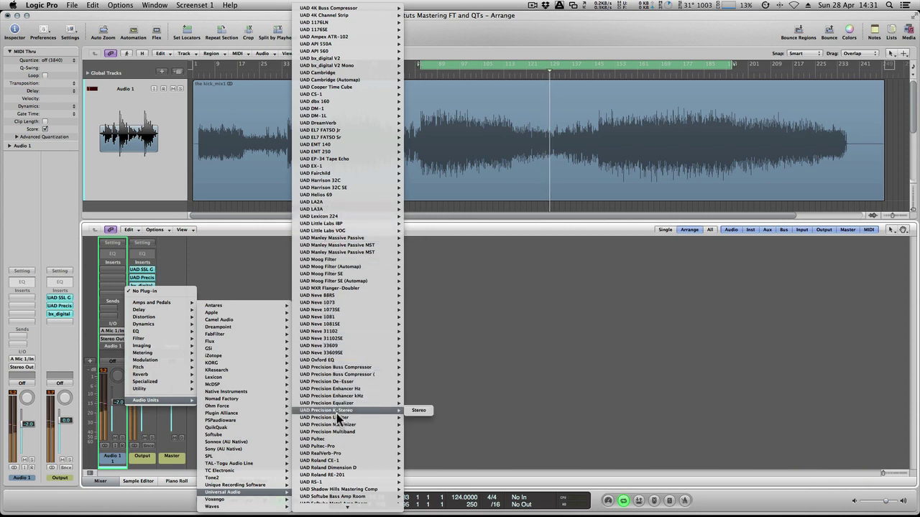
pyautogui.click(418, 418)
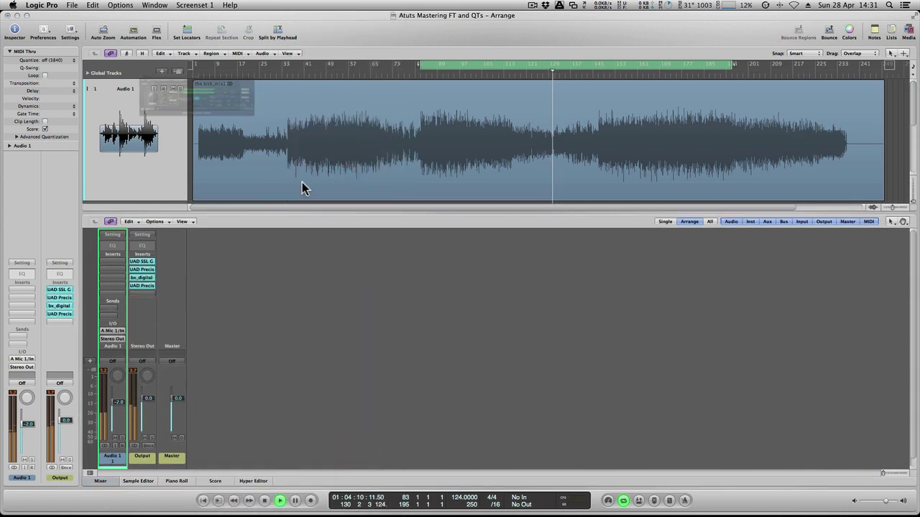
pyautogui.moveTo(211, 46); pyautogui.dragTo(606, 292)
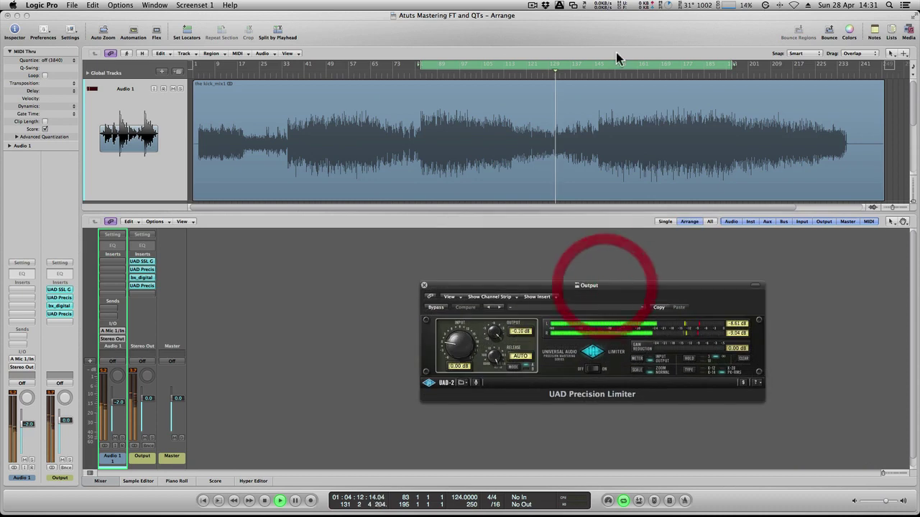
# Play the loud section from about bar 149, and set the Precision Limiter's output to -0.01 dB and release to 3.16 ms
pyautogui.click(605, 73)
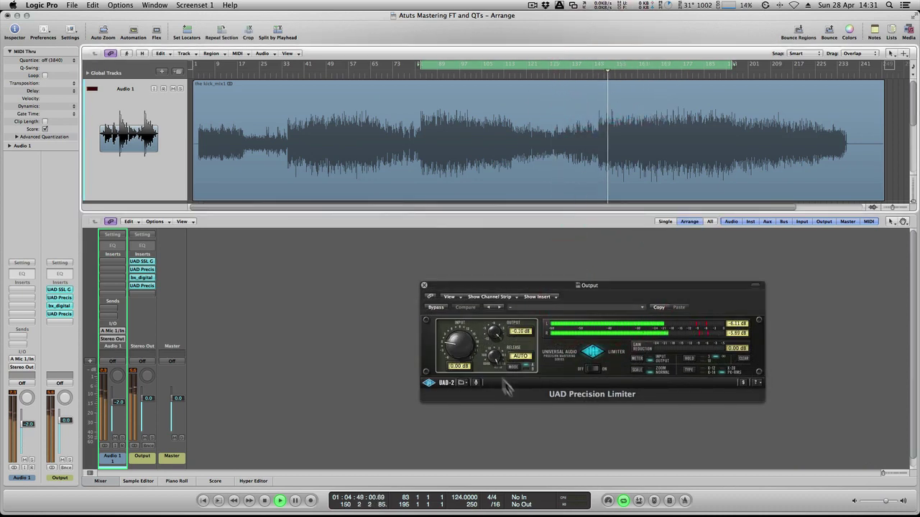
pyautogui.moveTo(495, 342); pyautogui.dragTo(494, 337)
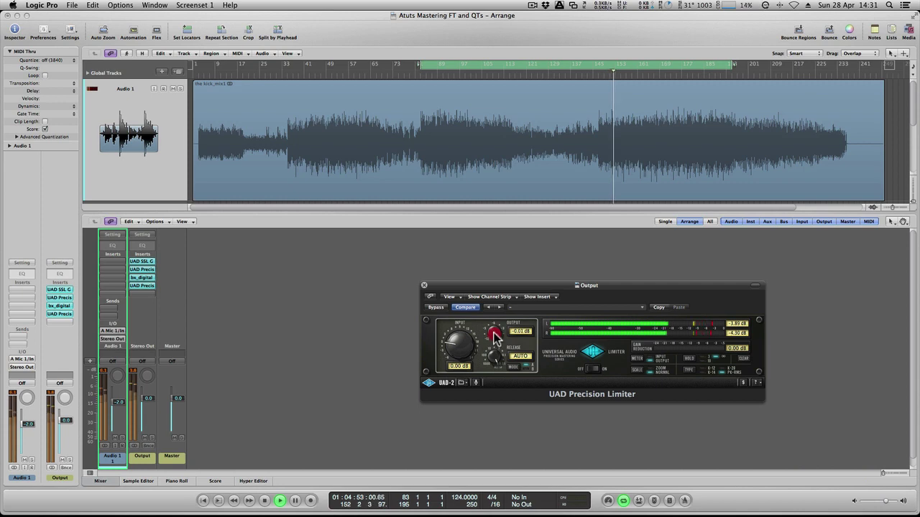
pyautogui.moveTo(494, 358); pyautogui.dragTo(496, 431)
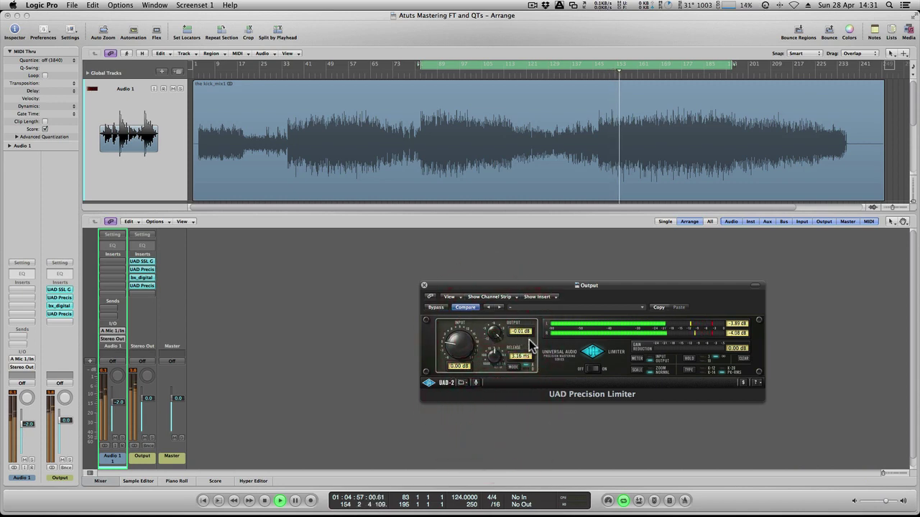
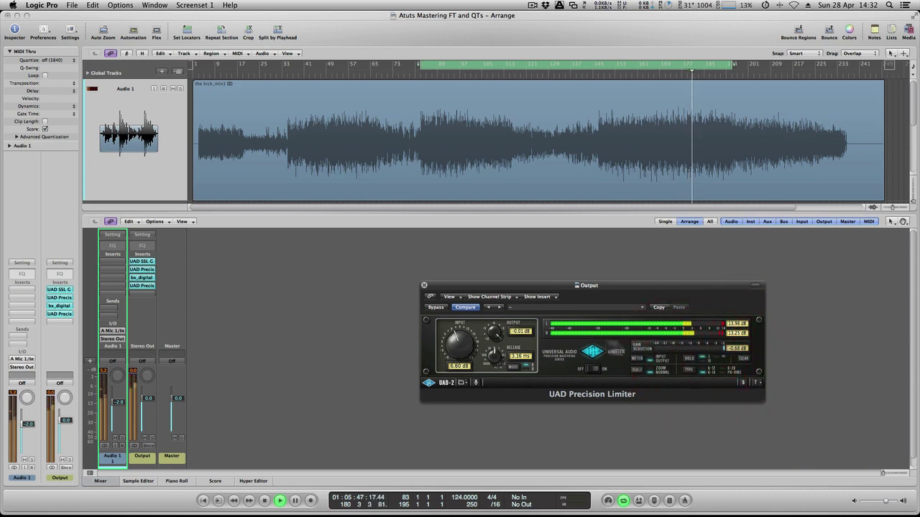
# Raise the Precision Limiter's input to 7.05 dB and set its release to 8.41 ms
pyautogui.click(463, 350)
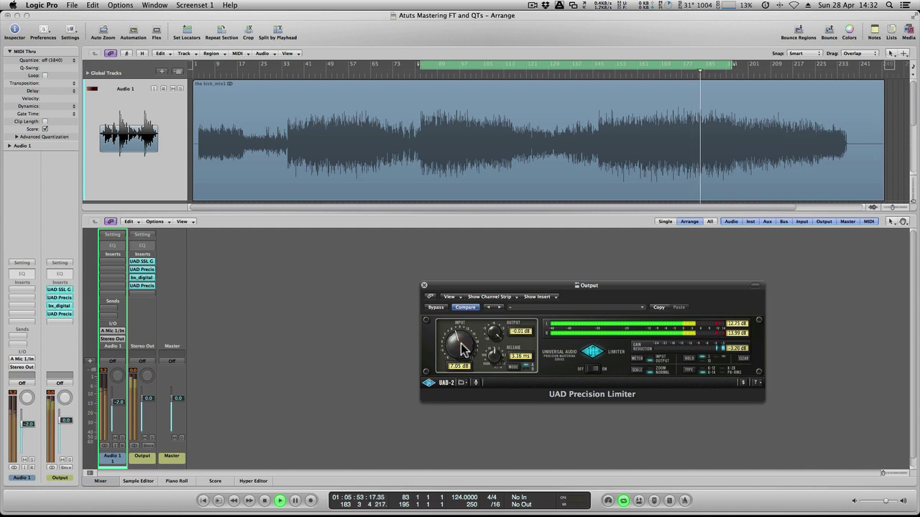
pyautogui.click(462, 350)
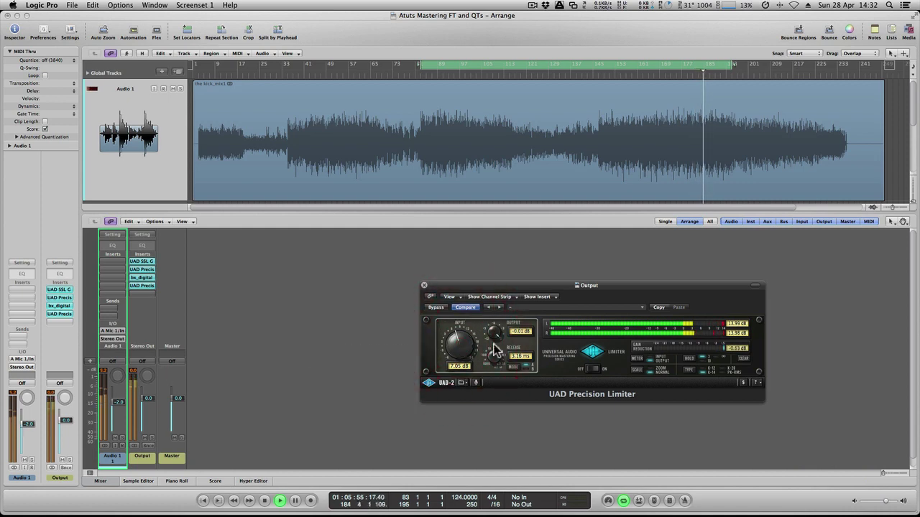
pyautogui.moveTo(496, 354); pyautogui.dragTo(494, 361)
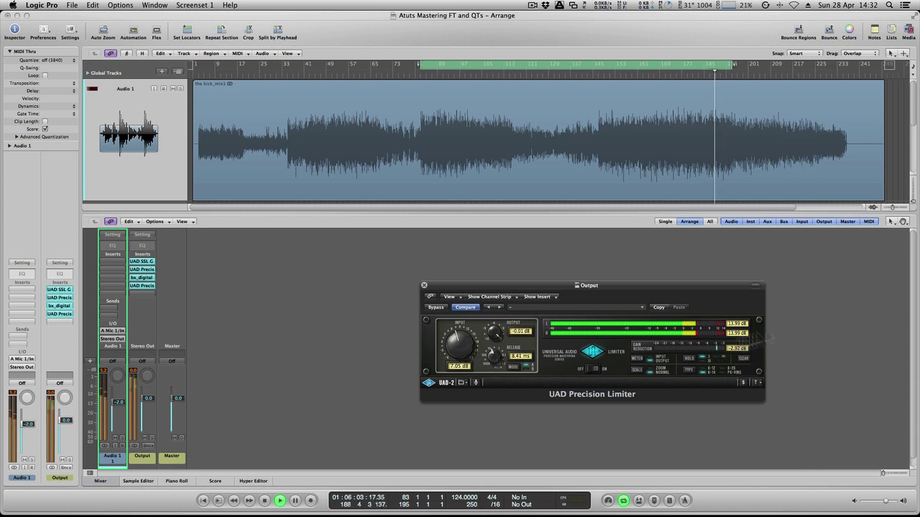
# Switch to Apogee Maestro 2 and back to Logic Pro, and replay the limited mix from near the start of the loop
pyautogui.press('super+Tab')
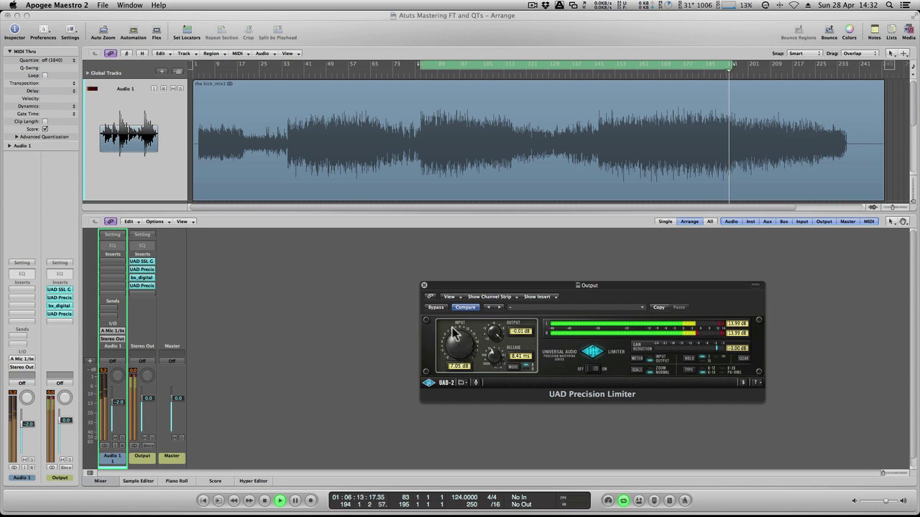
pyautogui.click(435, 75)
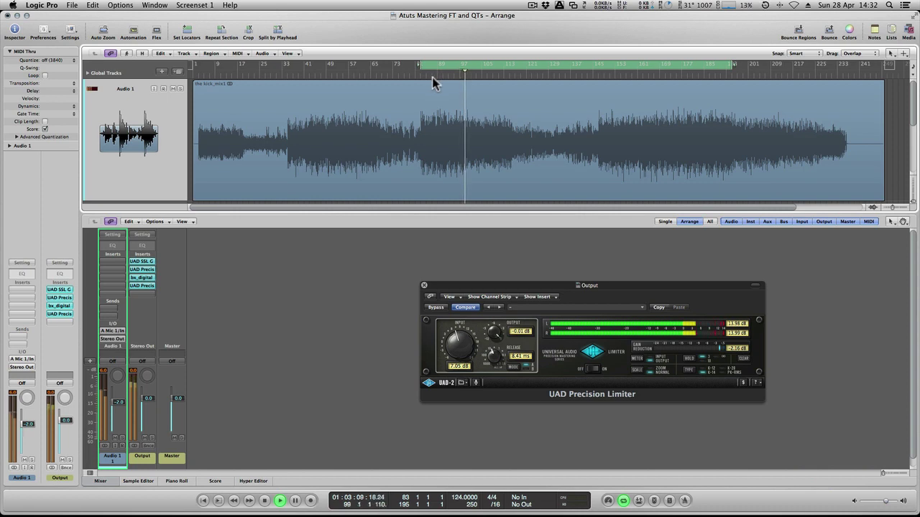
pyautogui.moveTo(494, 281); pyautogui.dragTo(411, 284)
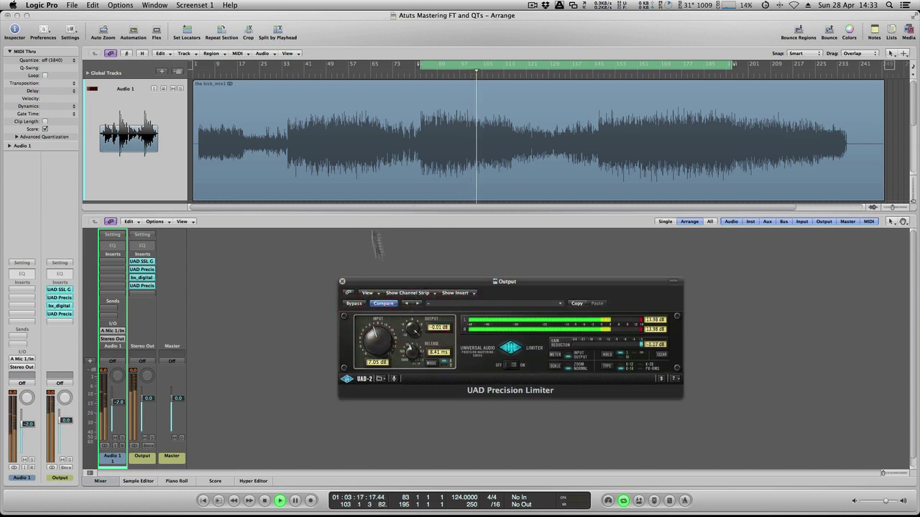
# Replay from near the loop start, set the Precision Limiter's input to 6.82 dB, and compare the sound with the limiter bypassed and active
pyautogui.click(432, 71)
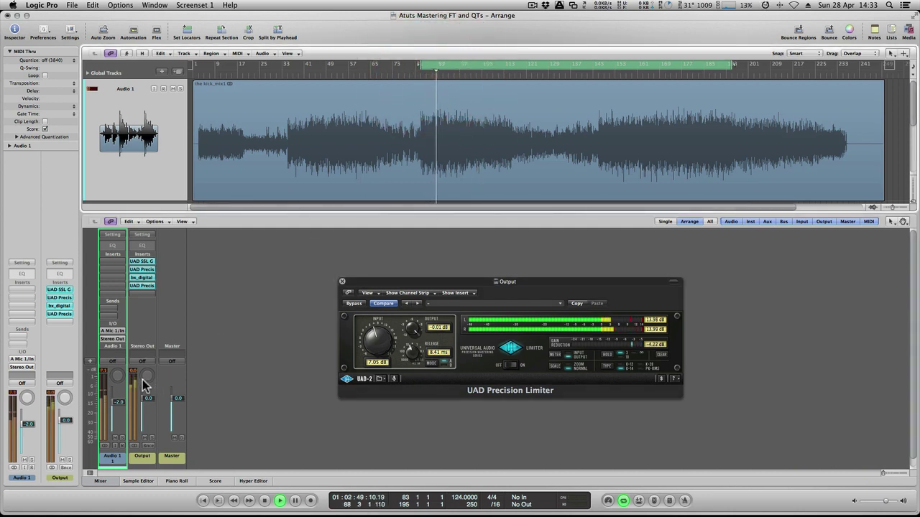
pyautogui.click(385, 338)
pyautogui.moveTo(384, 339); pyautogui.dragTo(384, 339)
pyautogui.click(353, 306)
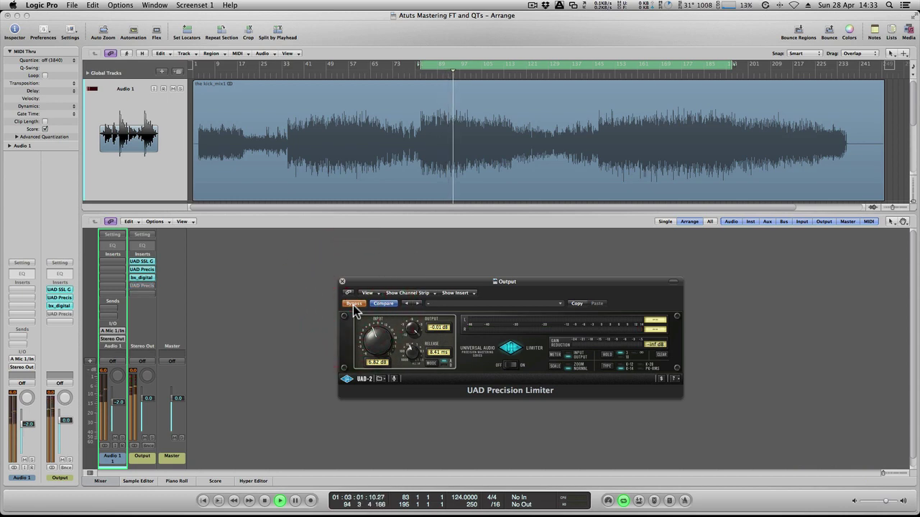
pyautogui.click(353, 305)
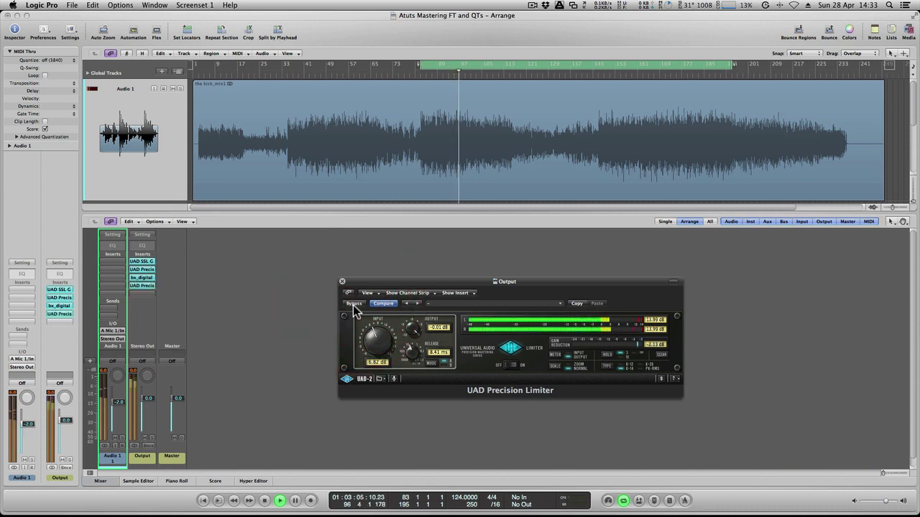
# Play from about bar 160, compare the mix by bypassing and re-enabling all four Output inserts, and stop playback
pyautogui.click(635, 73)
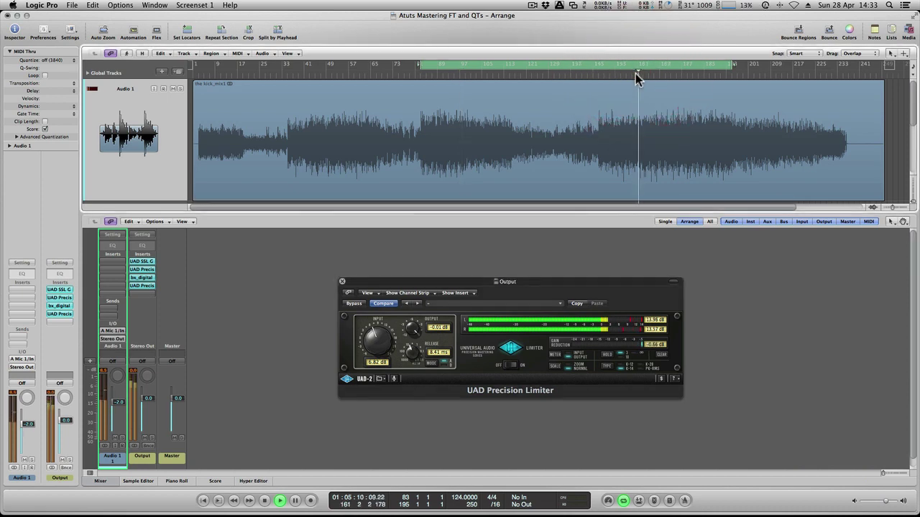
pyautogui.keyDown('alt'); pyautogui.click(141, 262); pyautogui.keyUp('alt')
pyautogui.keyDown('alt'); pyautogui.click(142, 270); pyautogui.keyUp('alt')
pyautogui.keyDown('alt'); pyautogui.click(141, 277); pyautogui.keyUp('alt')
pyautogui.keyDown('alt'); pyautogui.click(143, 286); pyautogui.keyUp('alt')
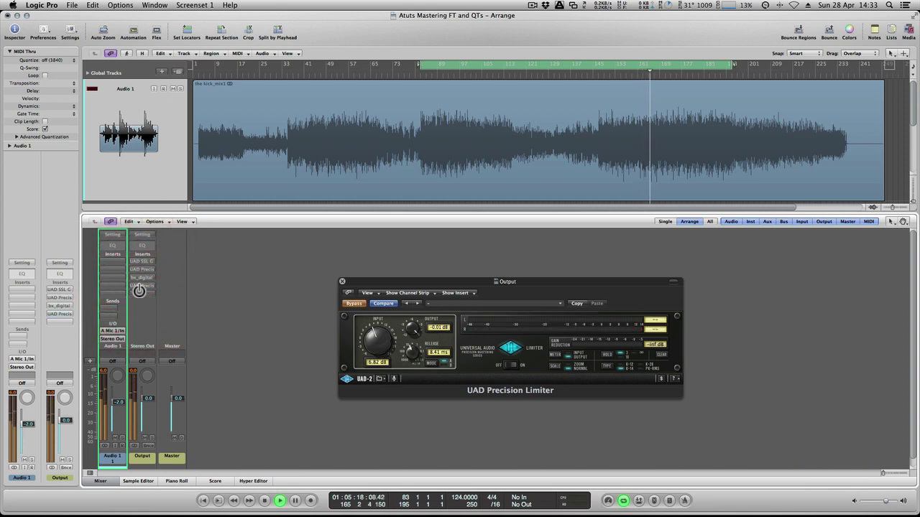
pyautogui.keyDown('alt'); pyautogui.click(142, 285); pyautogui.keyUp('alt')
pyautogui.keyDown('alt'); pyautogui.click(142, 277); pyautogui.keyUp('alt')
pyautogui.keyDown('alt'); pyautogui.click(141, 269); pyautogui.keyUp('alt')
pyautogui.keyDown('alt'); pyautogui.click(141, 261); pyautogui.keyUp('alt')
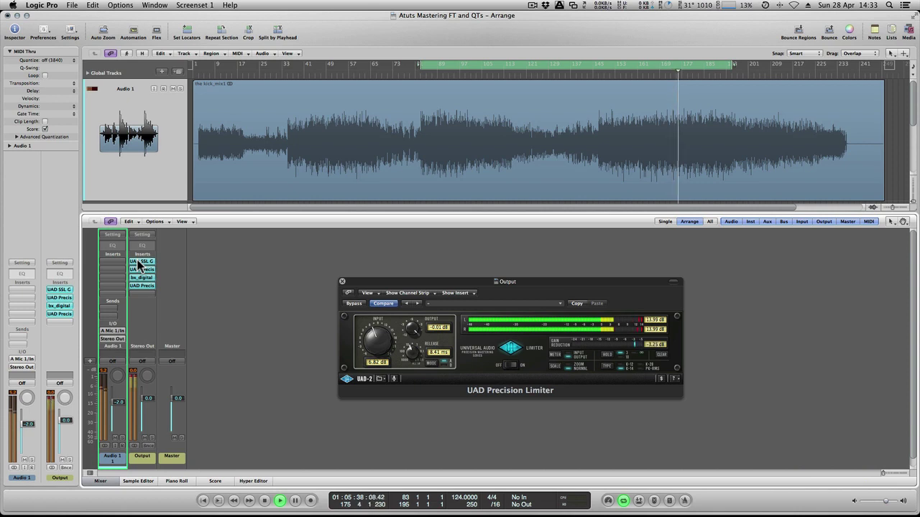
pyautogui.press('space')
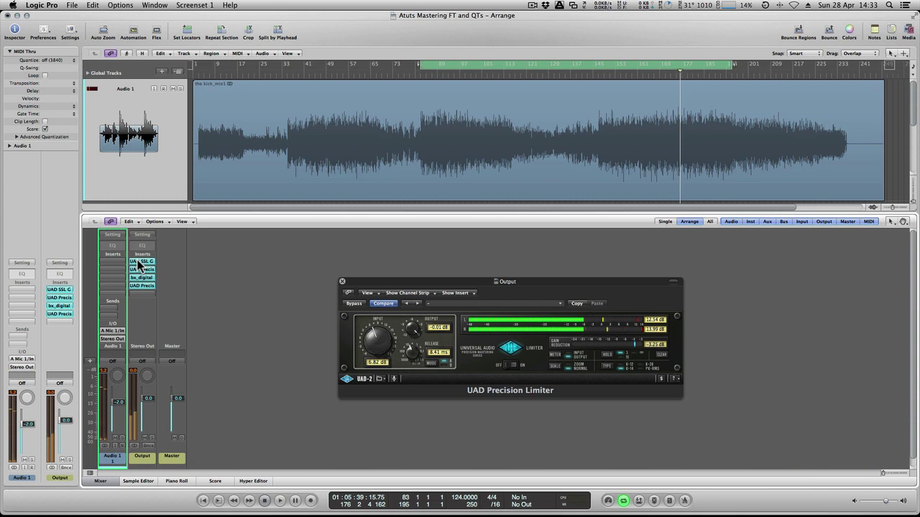
# Start a bounce of the stereo output in the compact save view and choose the Desktop as its destination
pyautogui.press('super+b')
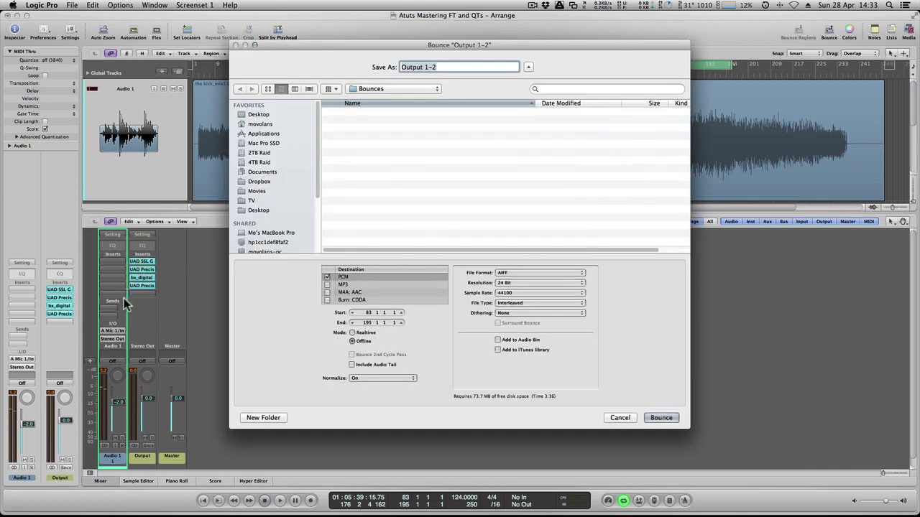
pyautogui.click(528, 66)
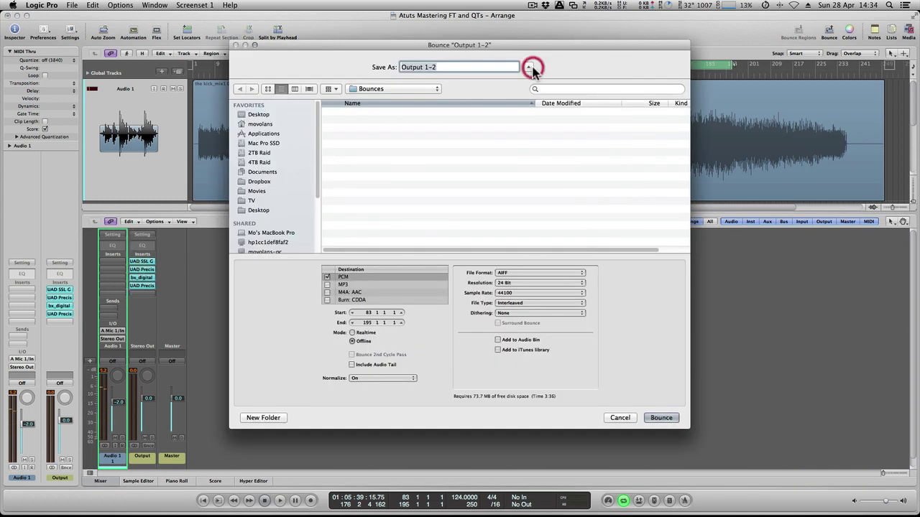
pyautogui.moveTo(510, 55); pyautogui.dragTo(497, 83)
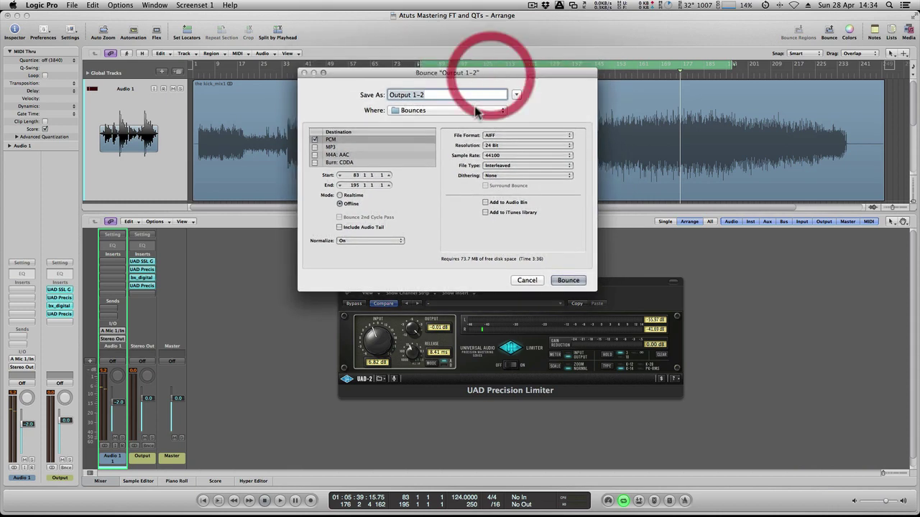
pyautogui.click(440, 111)
pyautogui.click(415, 187)
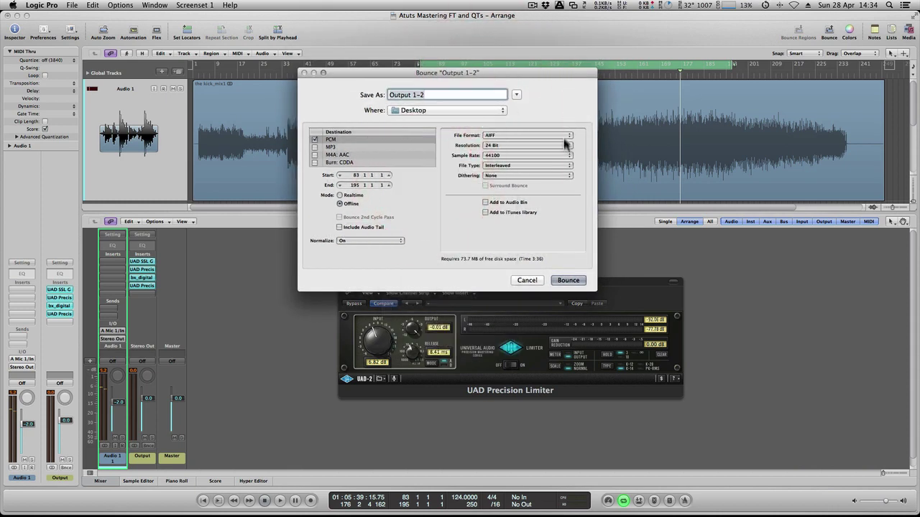
# Set the bounce resolution to 16 Bit and turn normalizing off
pyautogui.click(498, 146)
pyautogui.click(501, 139)
pyautogui.click(376, 241)
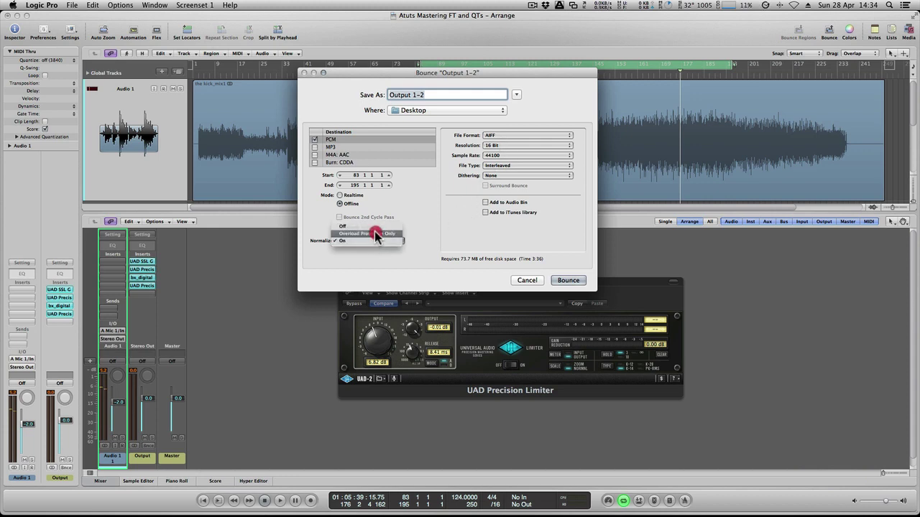
pyautogui.click(376, 229)
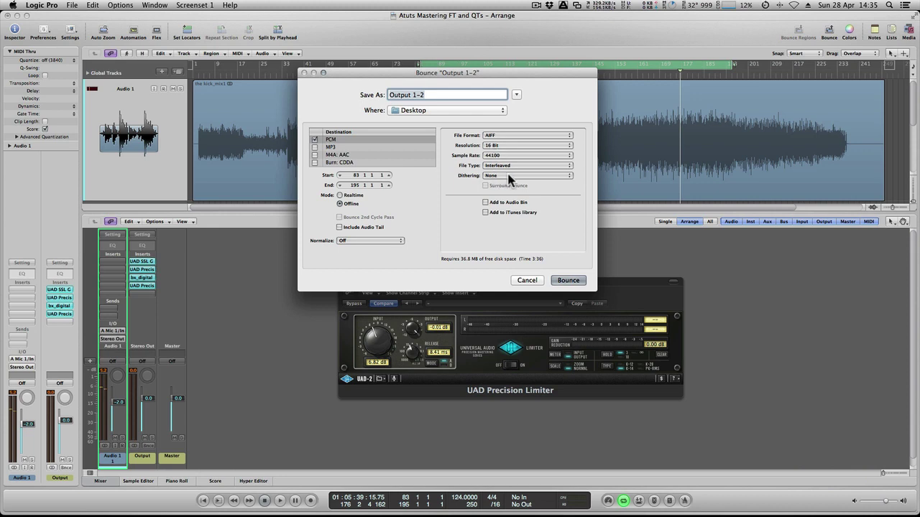
# Choose Apogee UV22HR dithering and bounce the master as Output 1-2
pyautogui.click(508, 177)
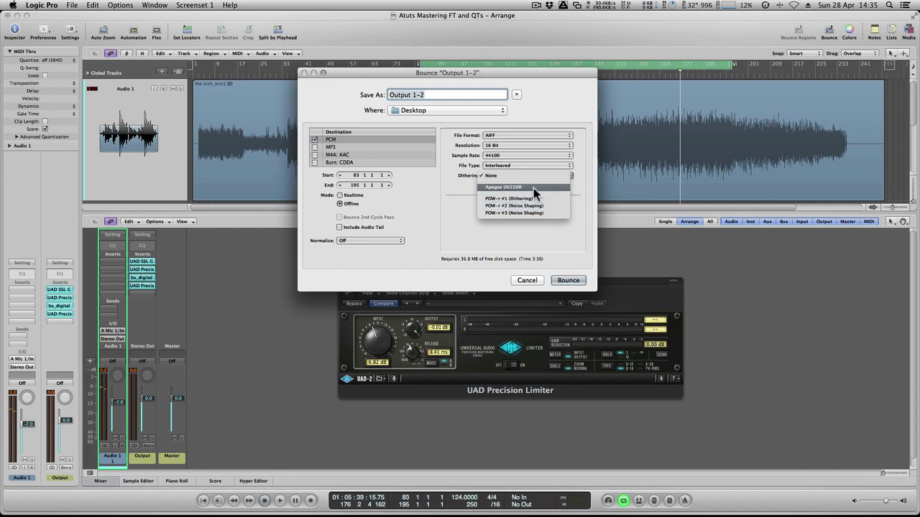
pyautogui.click(533, 188)
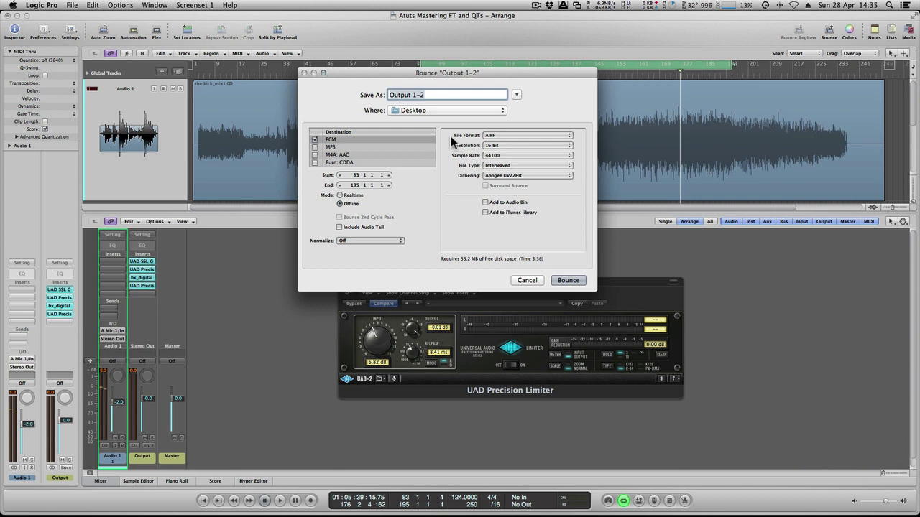
pyautogui.click(567, 280)
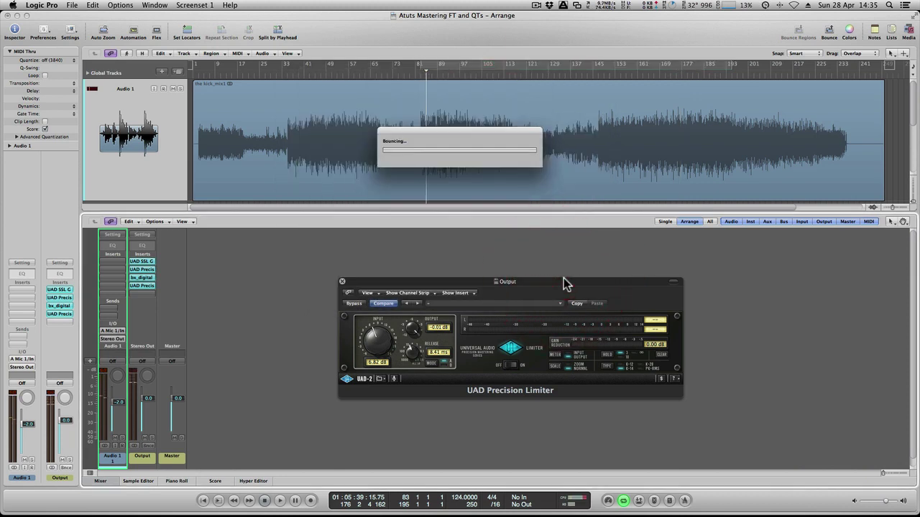